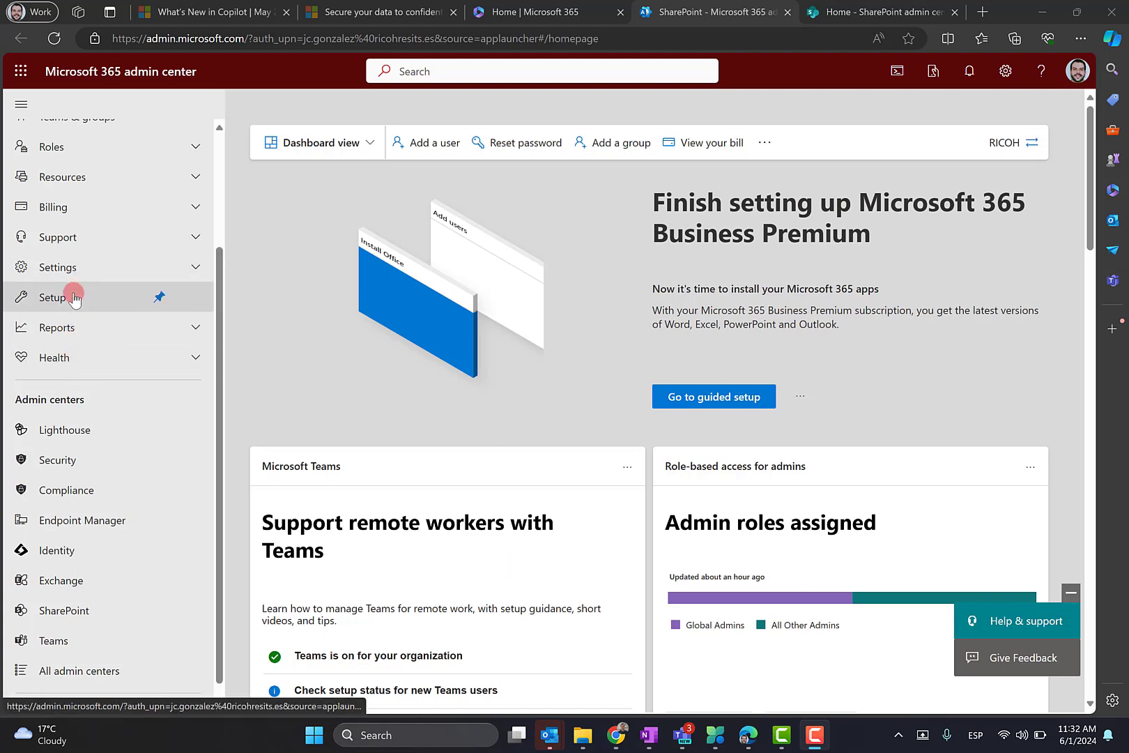
- Open the "Use content AI with Microsoft Syntex" page from the Files and content section of the admin center setup
left_click(52, 297)
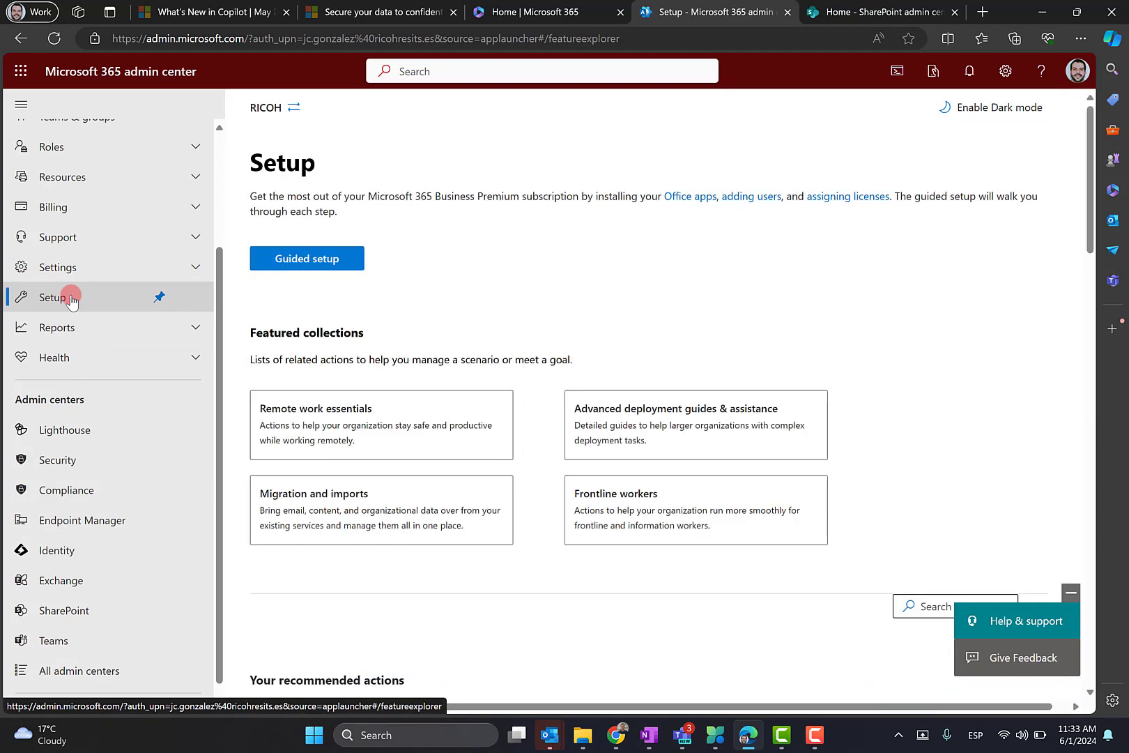
scroll(466, 378, "down", 7)
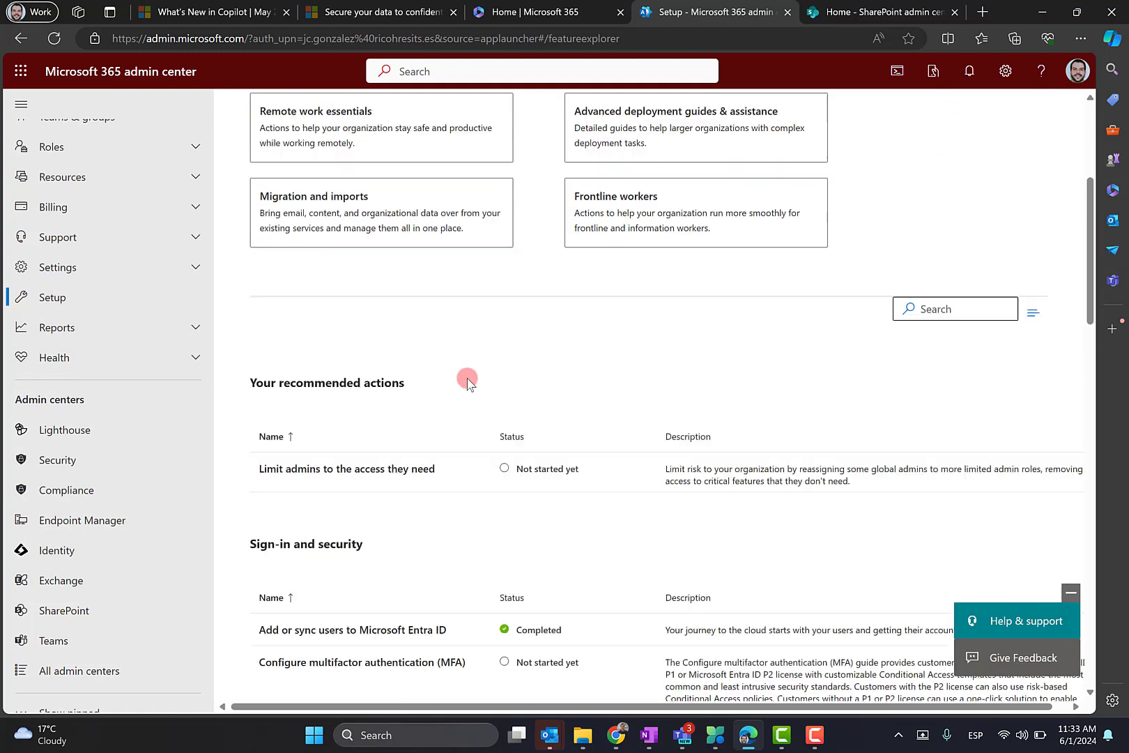
scroll(466, 378, "down", 7)
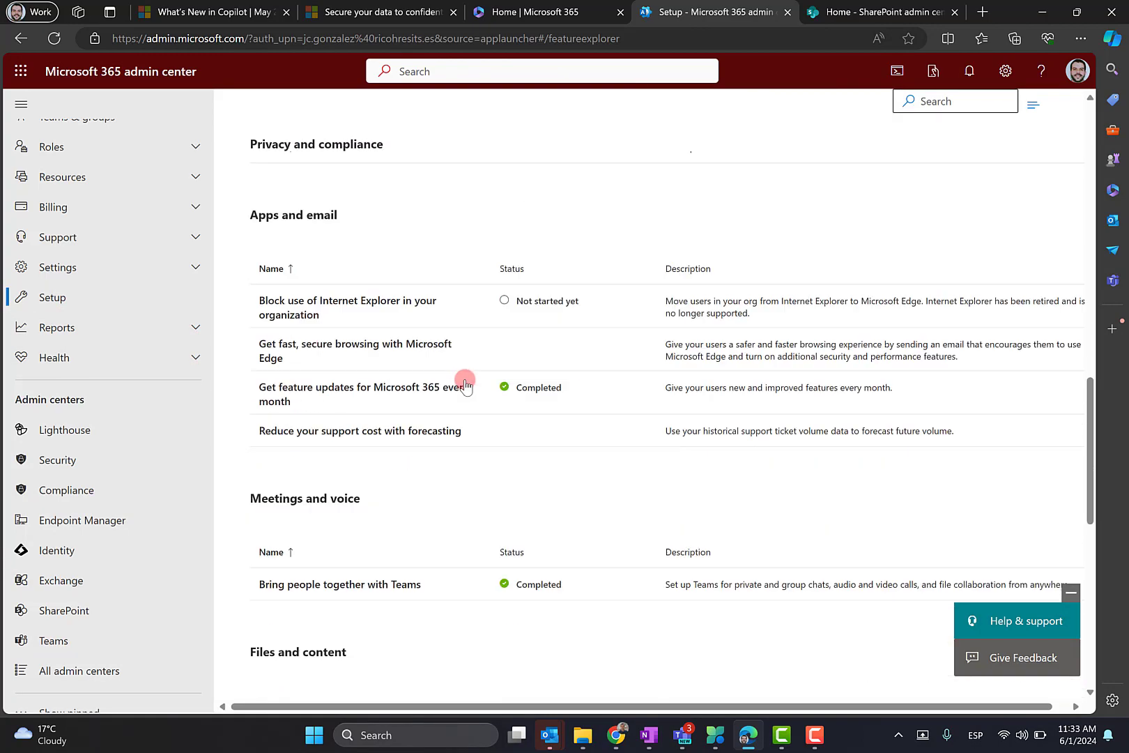
scroll(463, 383, "down", 3)
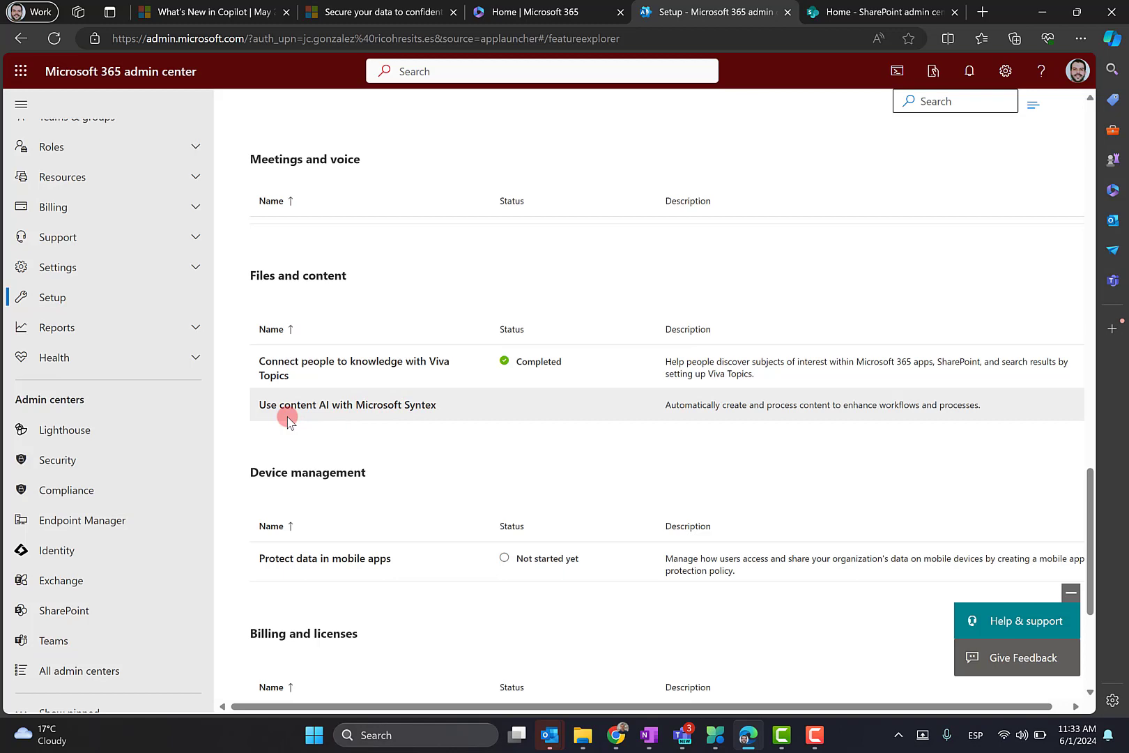
left_click(382, 407)
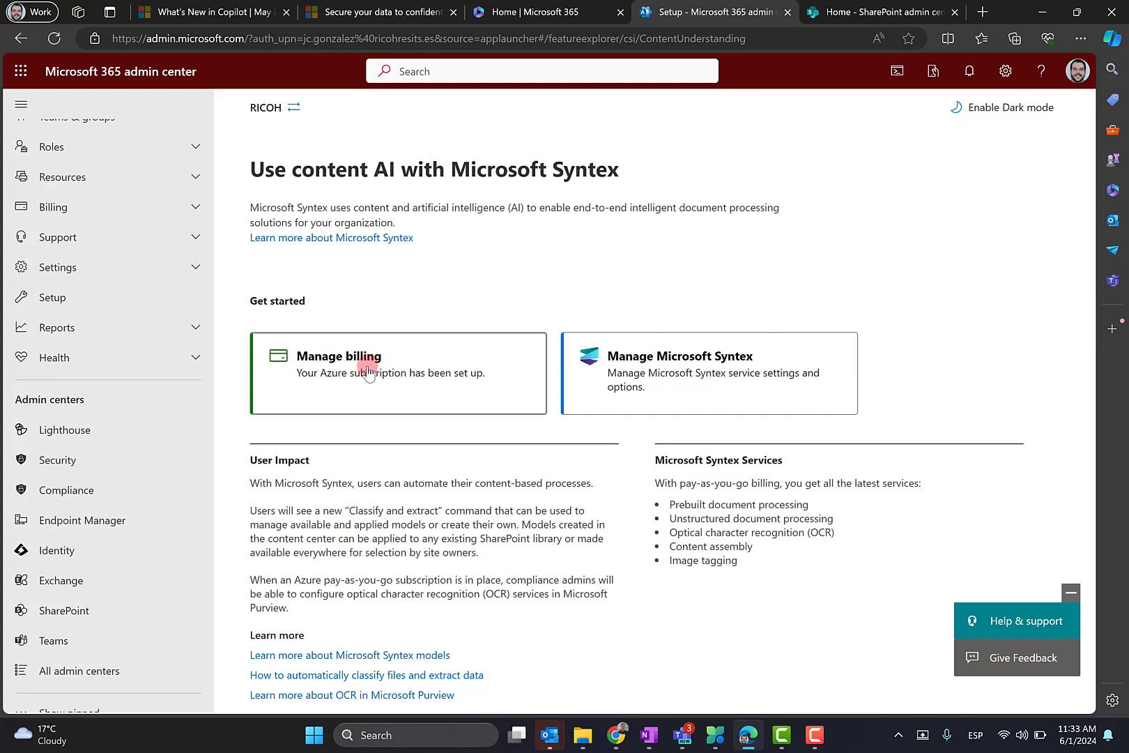
- View the Archive service settings within the Microsoft Syntex management options
left_click(663, 379)
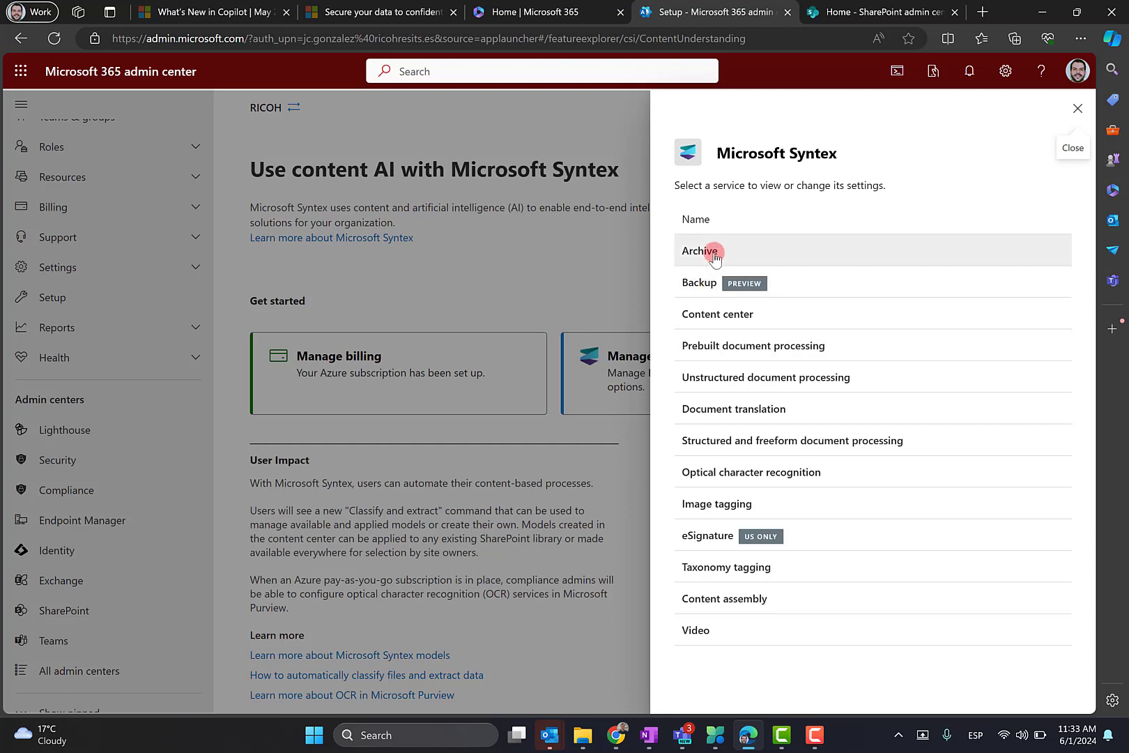
left_click(715, 256)
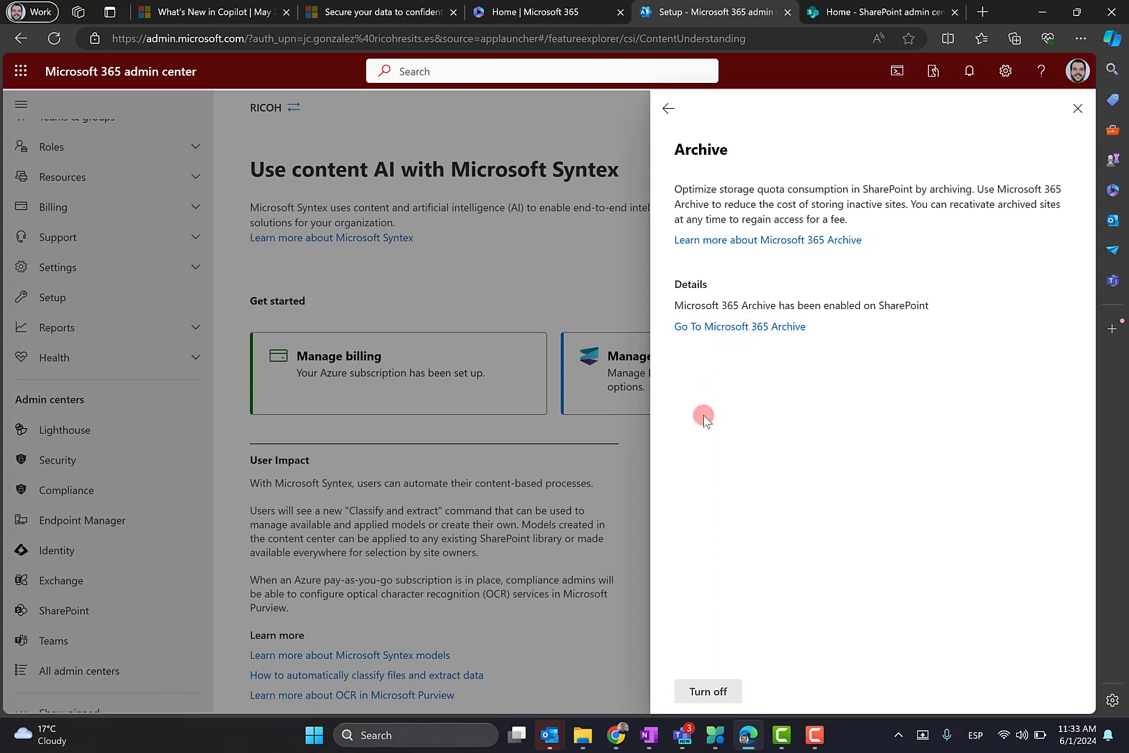
left_click(799, 336)
- Switch to the SharePoint admin center and archive the active site whose URL ends in MSTeam-SPP-DemosR0
left_click(836, 13)
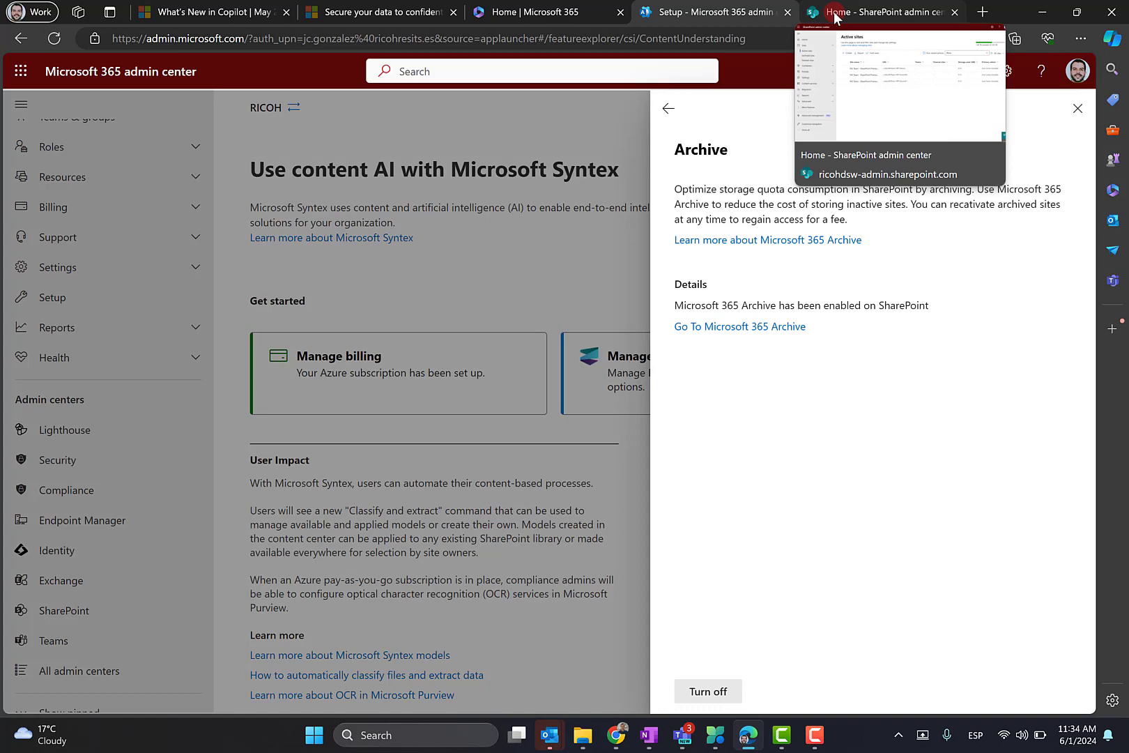
left_click(836, 14)
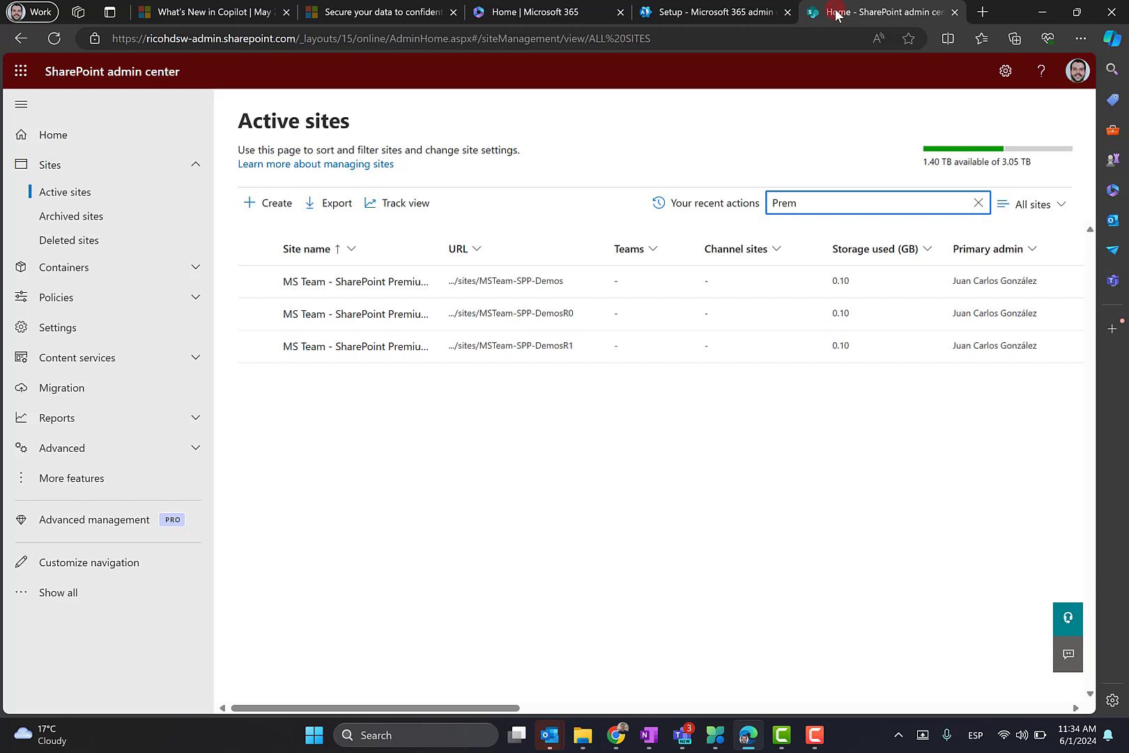
left_click(254, 279)
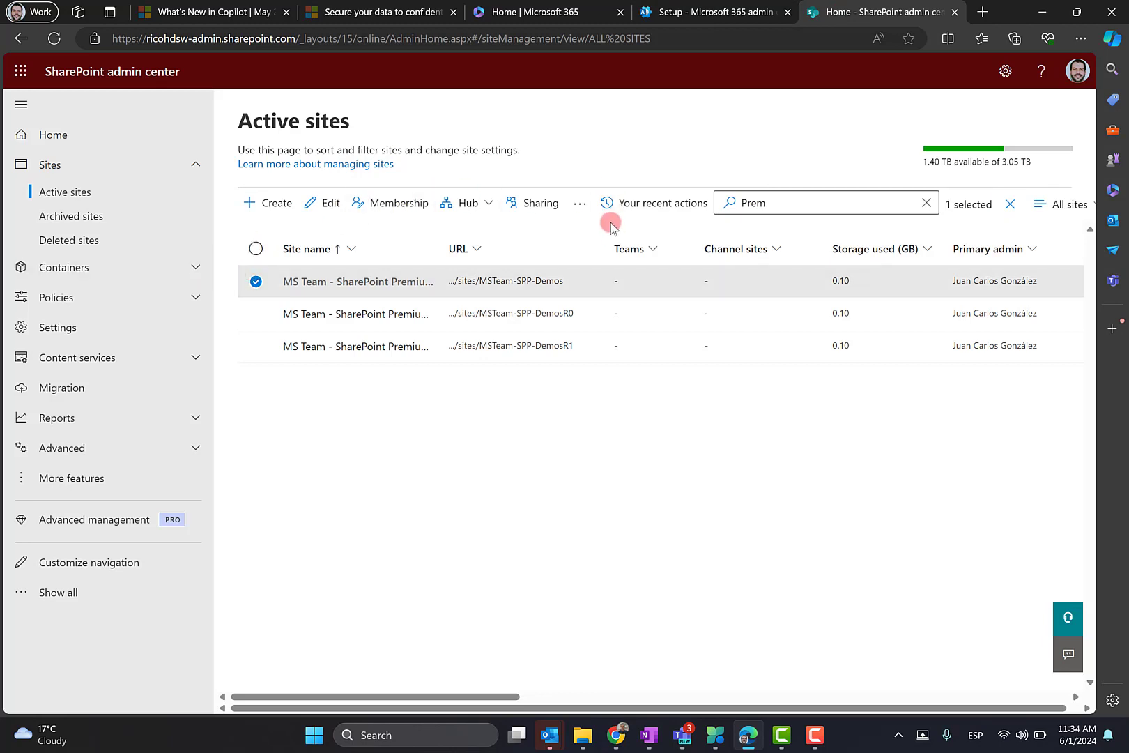
left_click(257, 282)
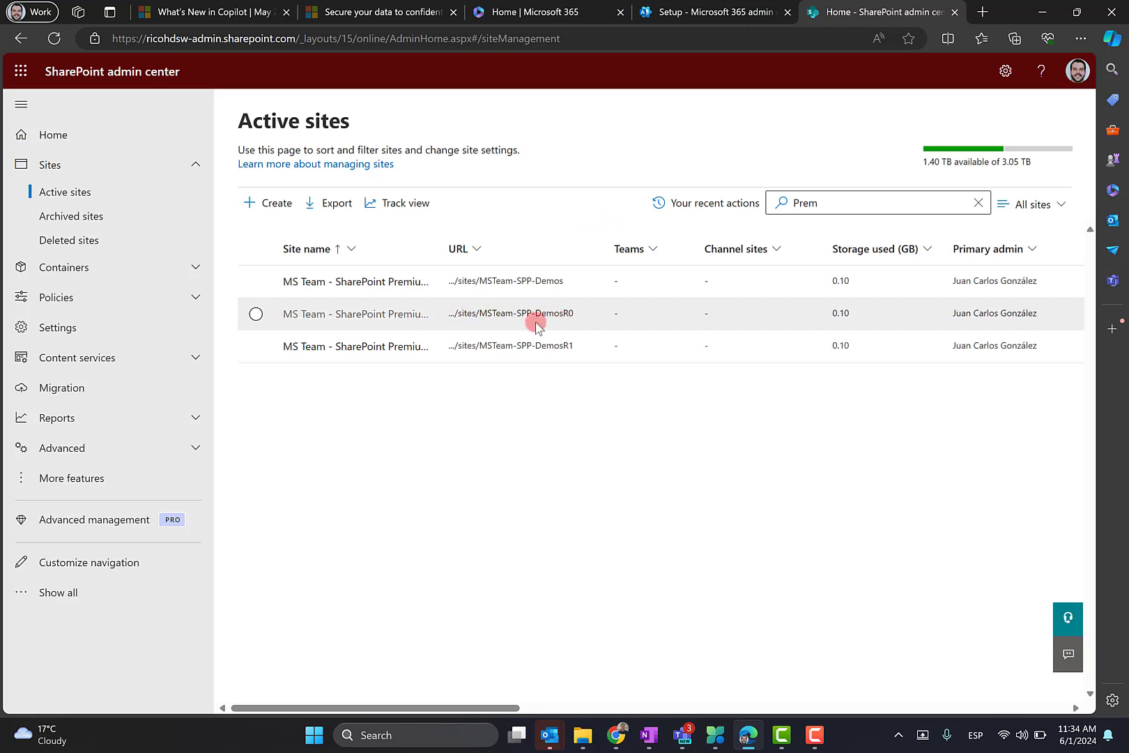
left_click(256, 315)
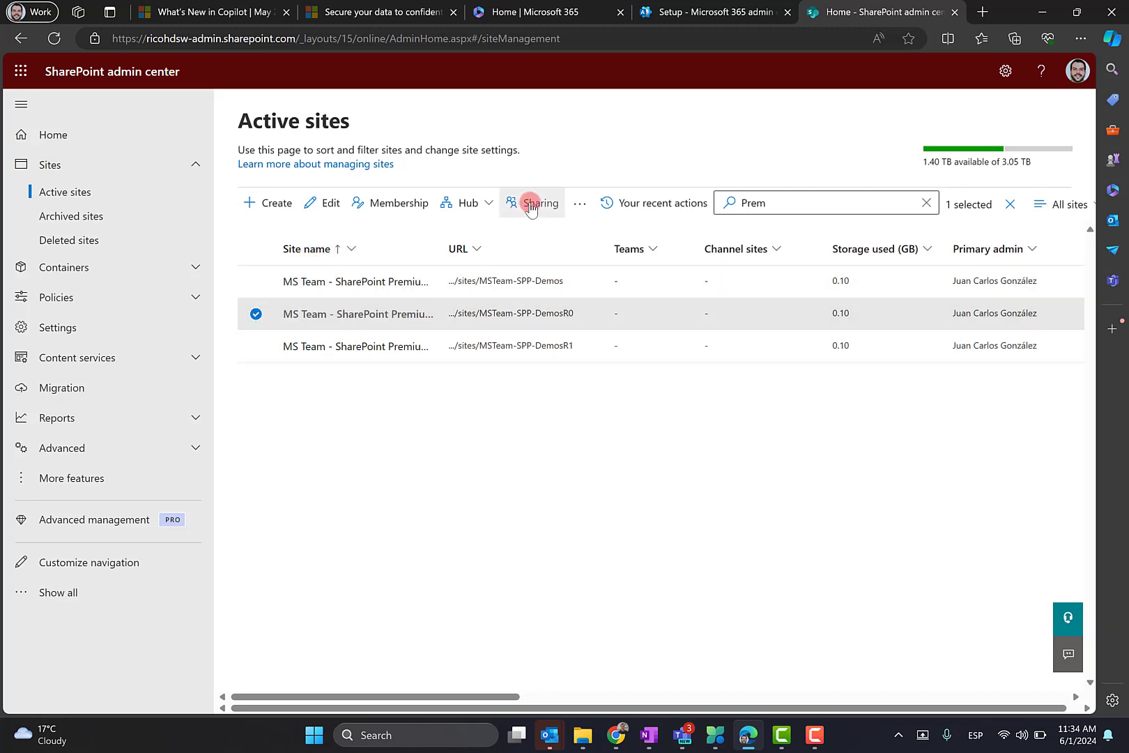
left_click(579, 205)
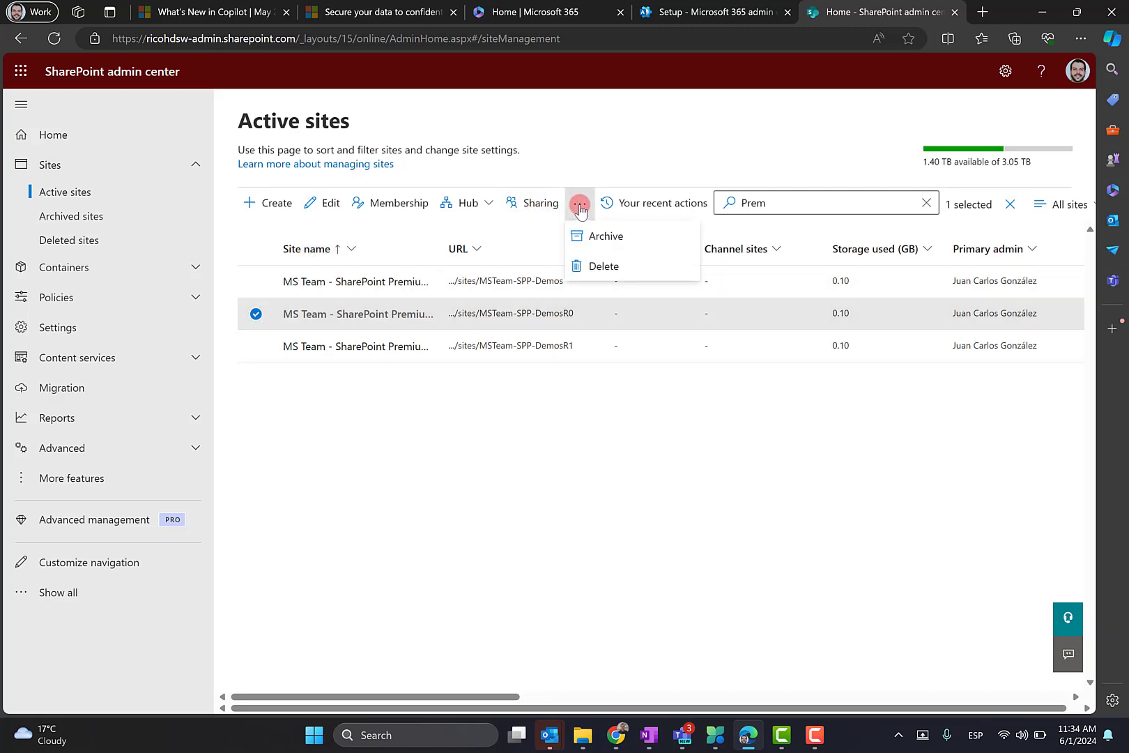
left_click(602, 237)
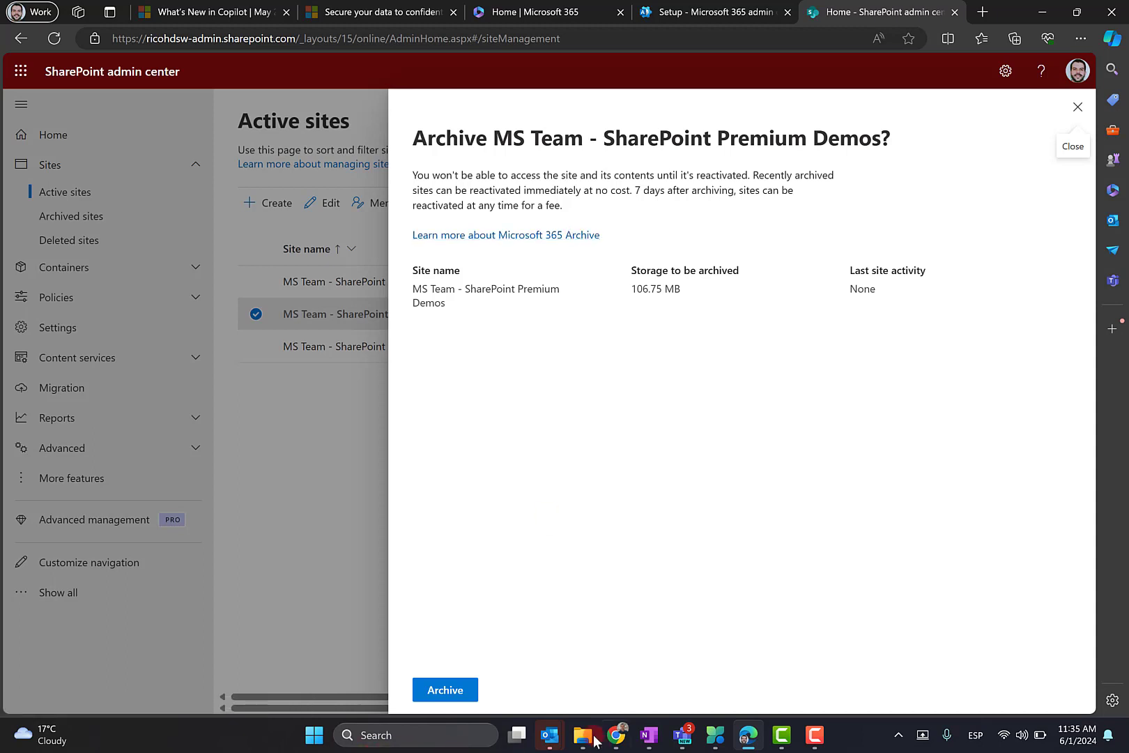
left_click(461, 694)
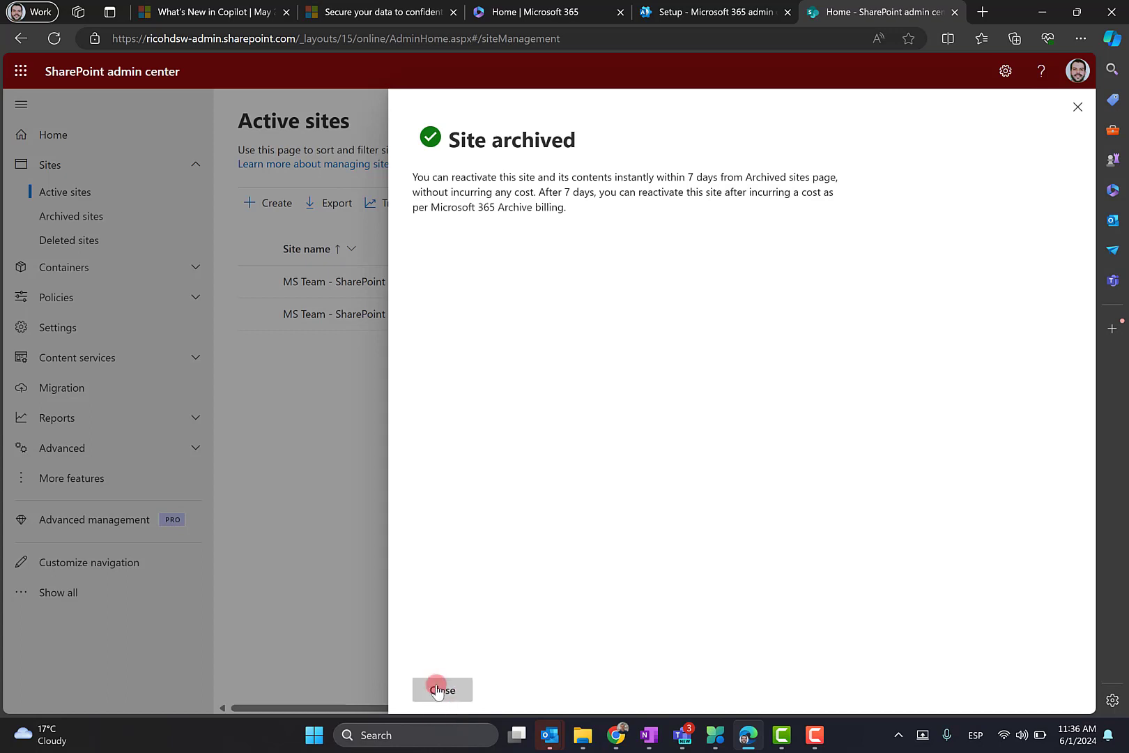
left_click(440, 688)
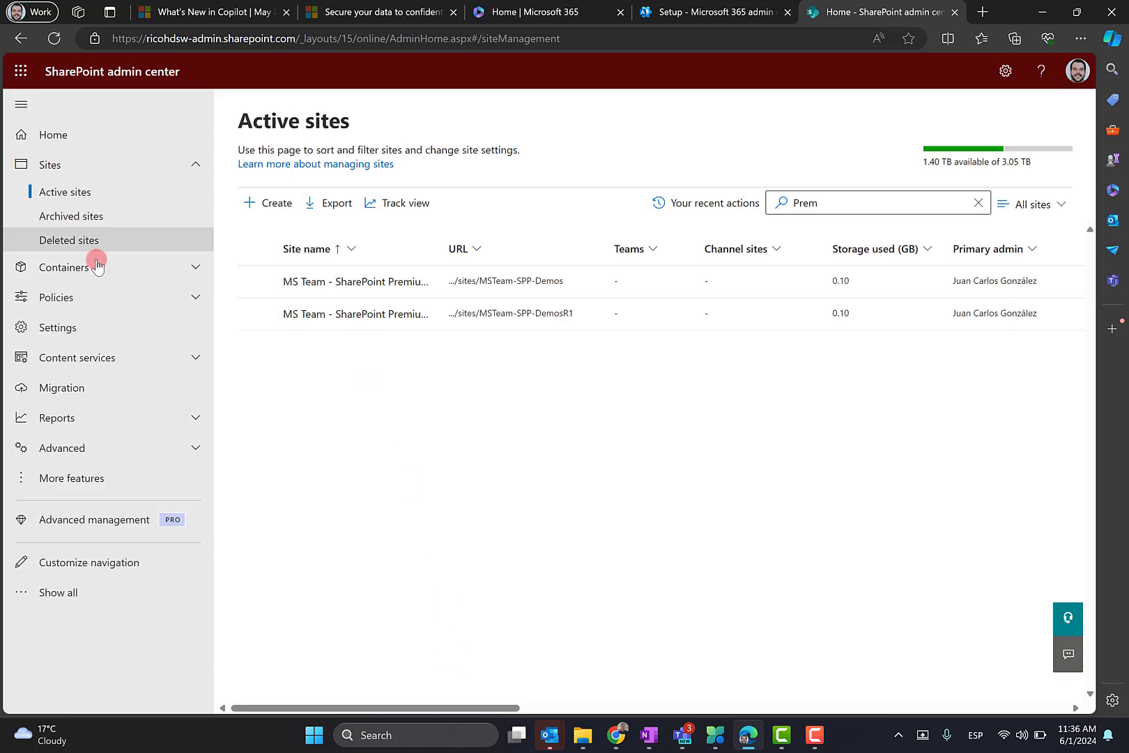
- Show the details of the archived MSTeam-SPP-DemosR0 site and try to visit its site address
left_click(69, 215)
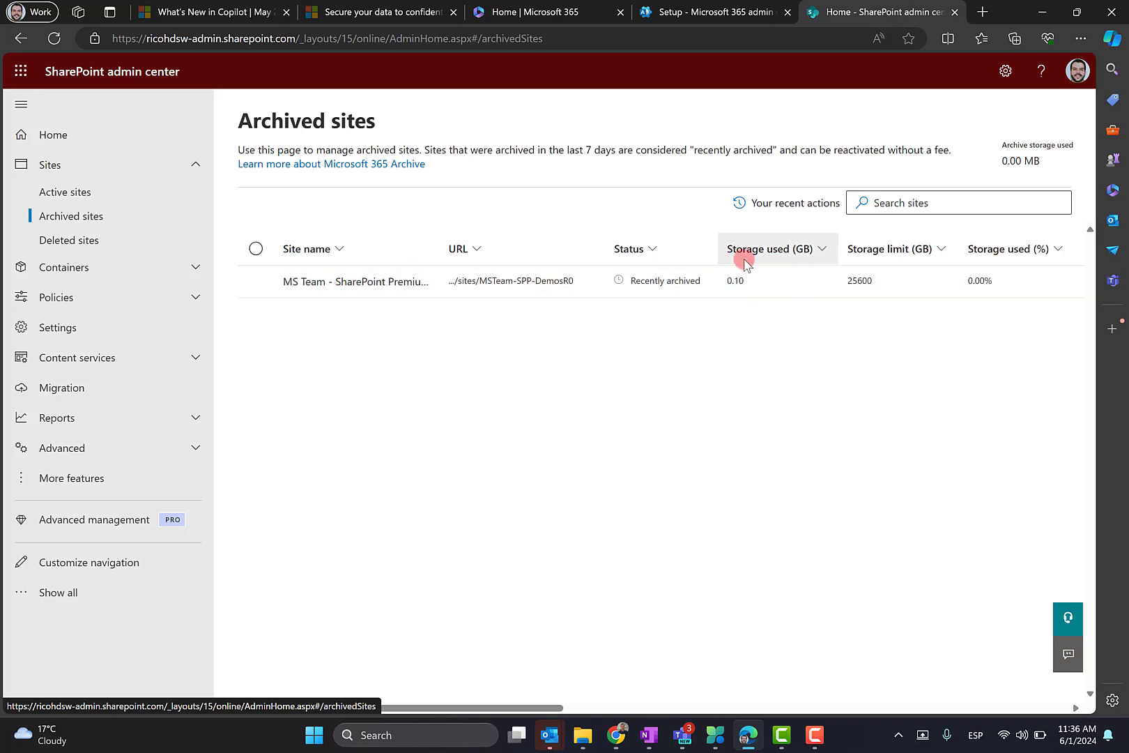
left_click(385, 283)
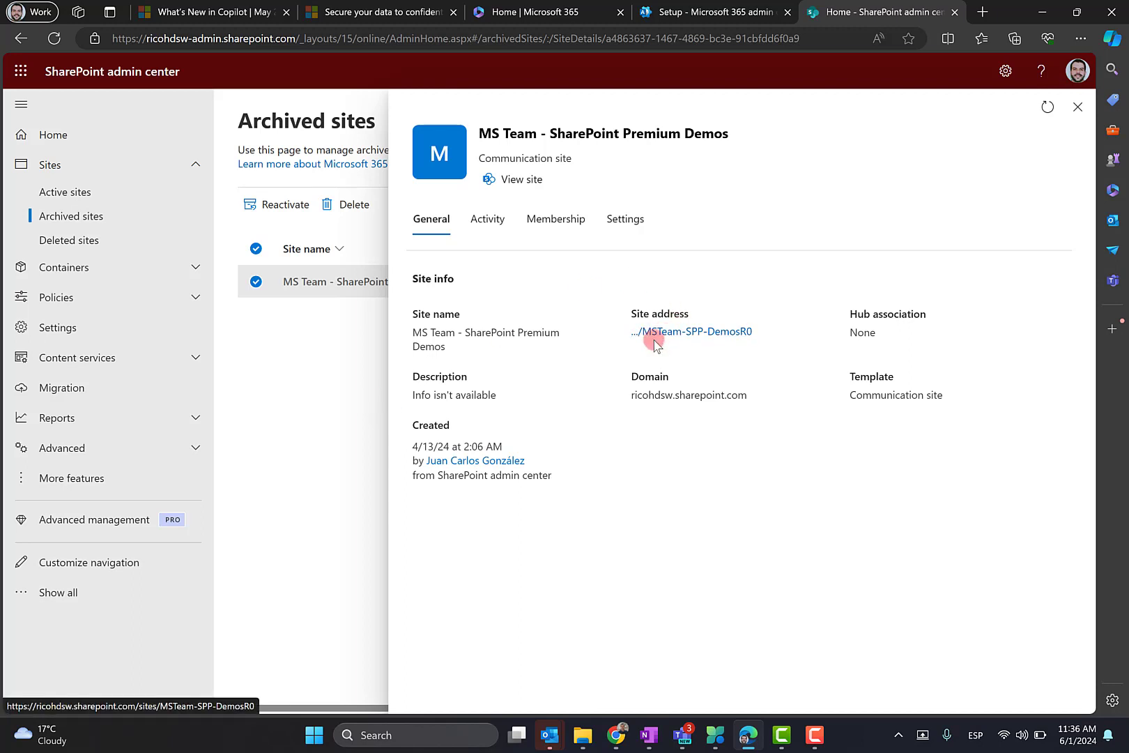
left_click(707, 333)
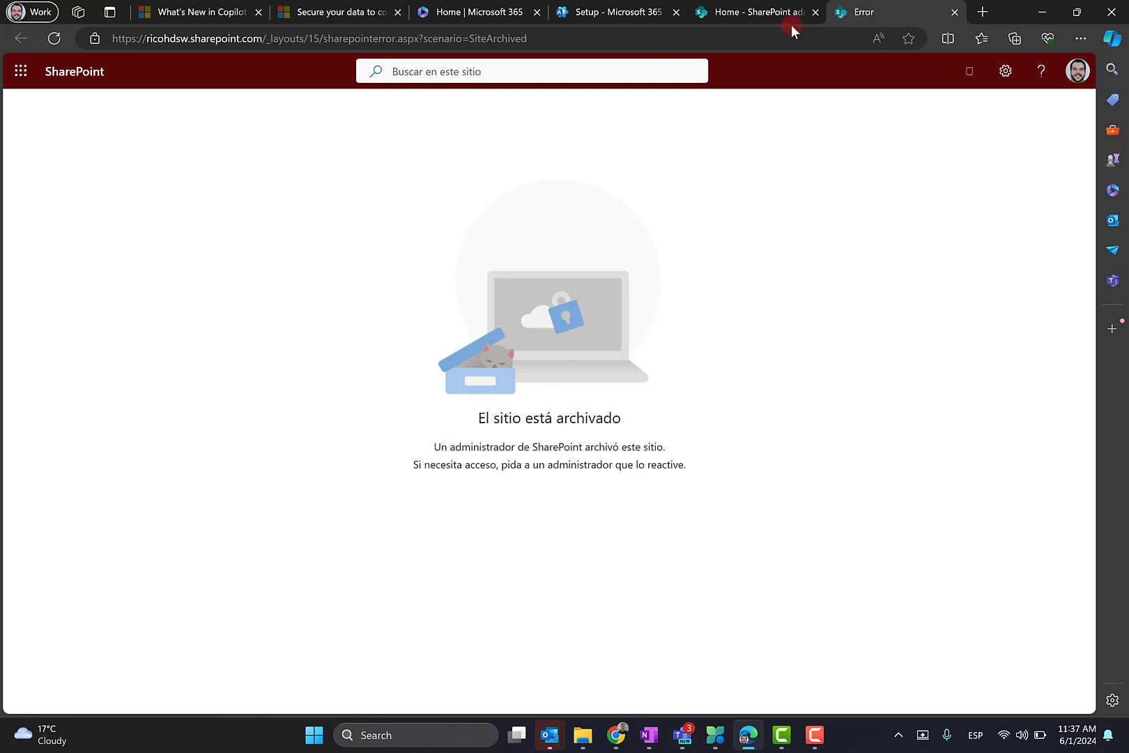
left_click(981, 14)
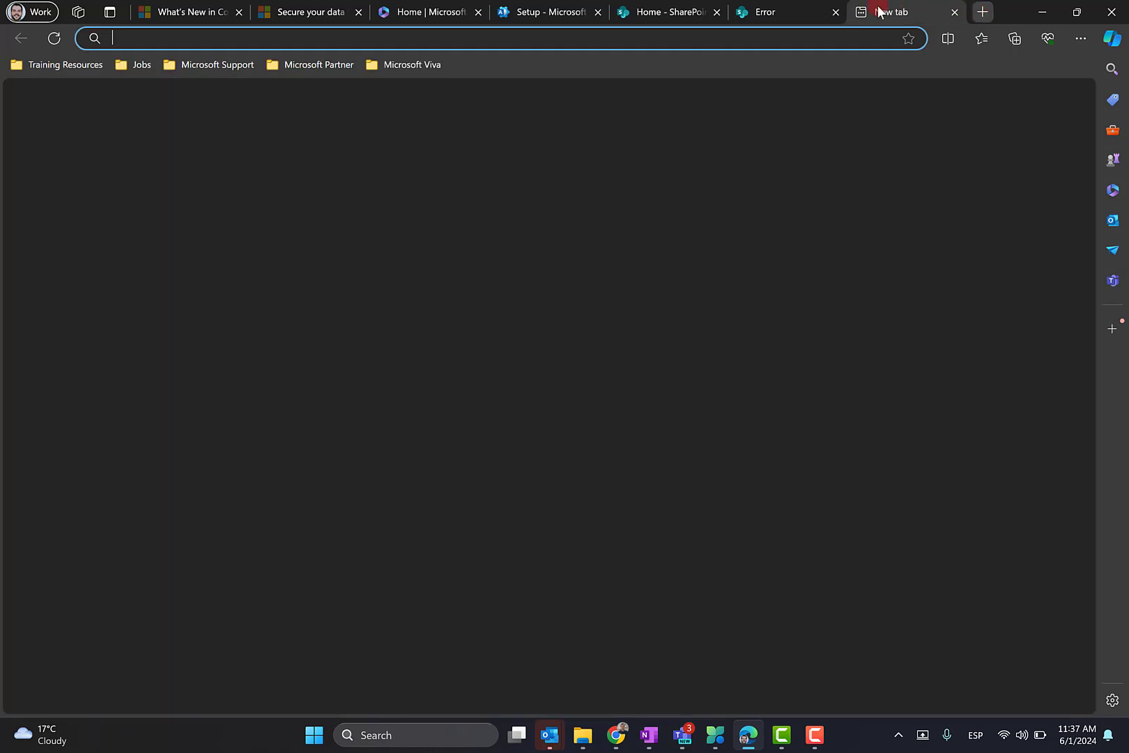
mouse_move(836, 14)
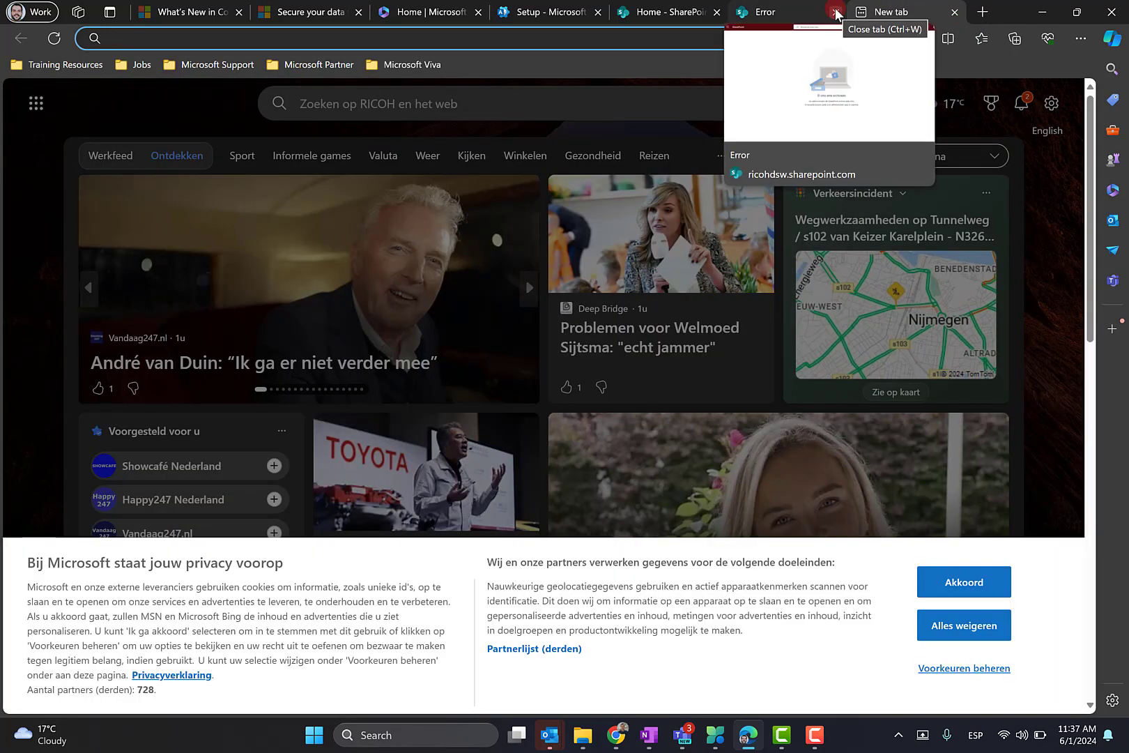
type("www.google.com")
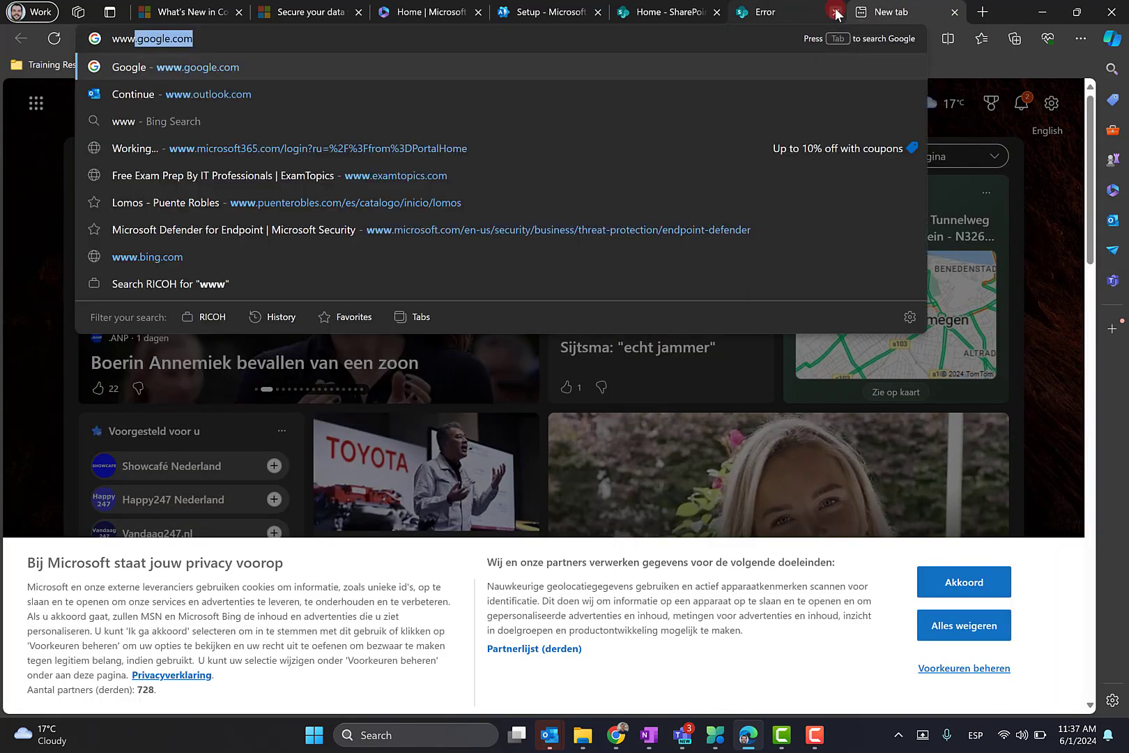
key("Return")
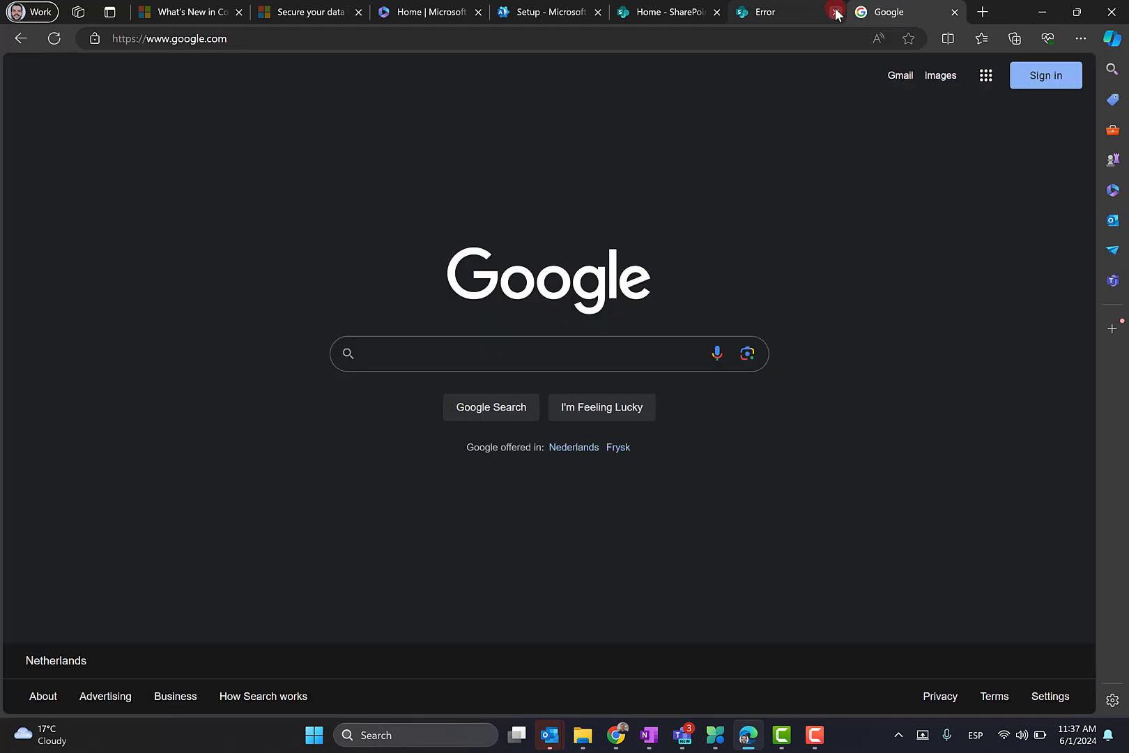
- Search Google for "Microsoft 365 archive" and open the Microsoft Learn article "Overview of Microsoft 365 Archive"
type("Microof")
key("BackSpace")
key("BackSpace")
type("s")
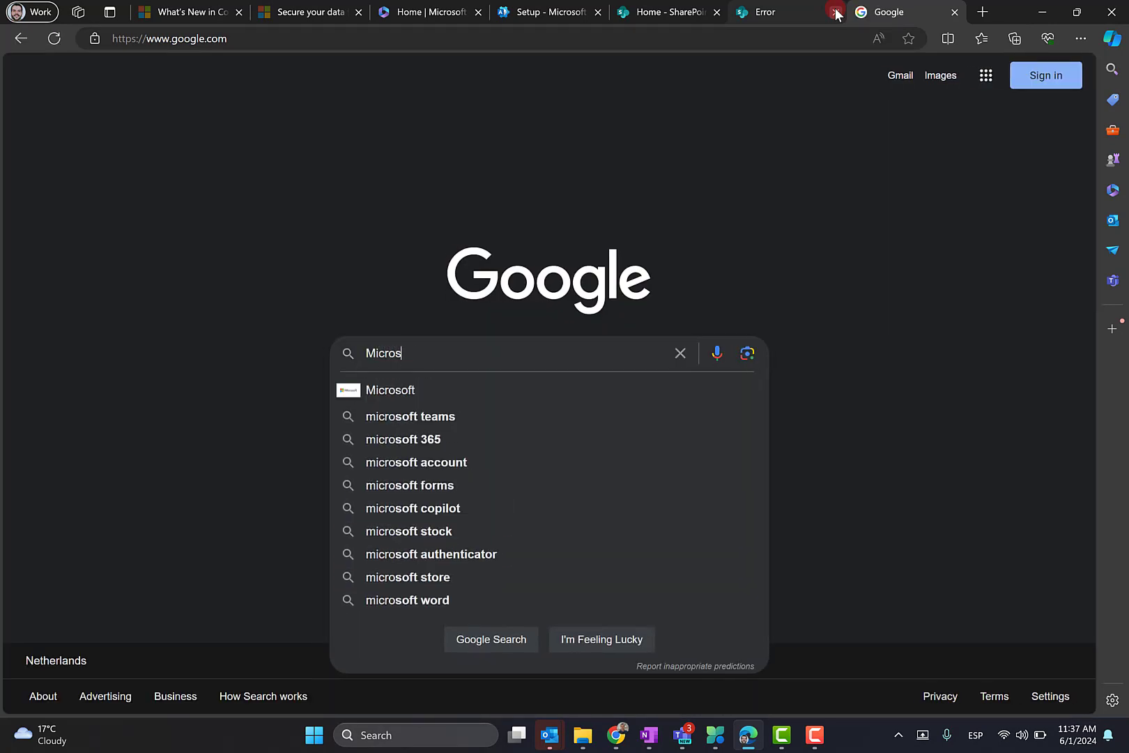
type("oft 365 arcb")
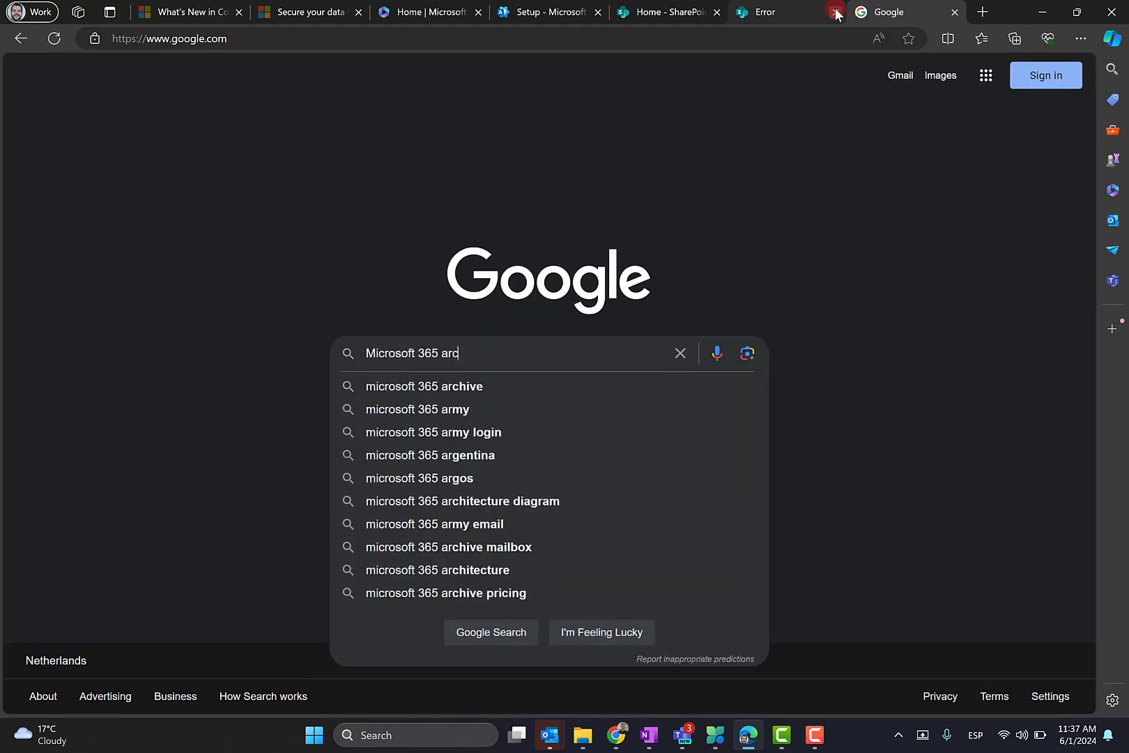
key("BackSpace")
key("BackSpace")
type("chive")
key("Return")
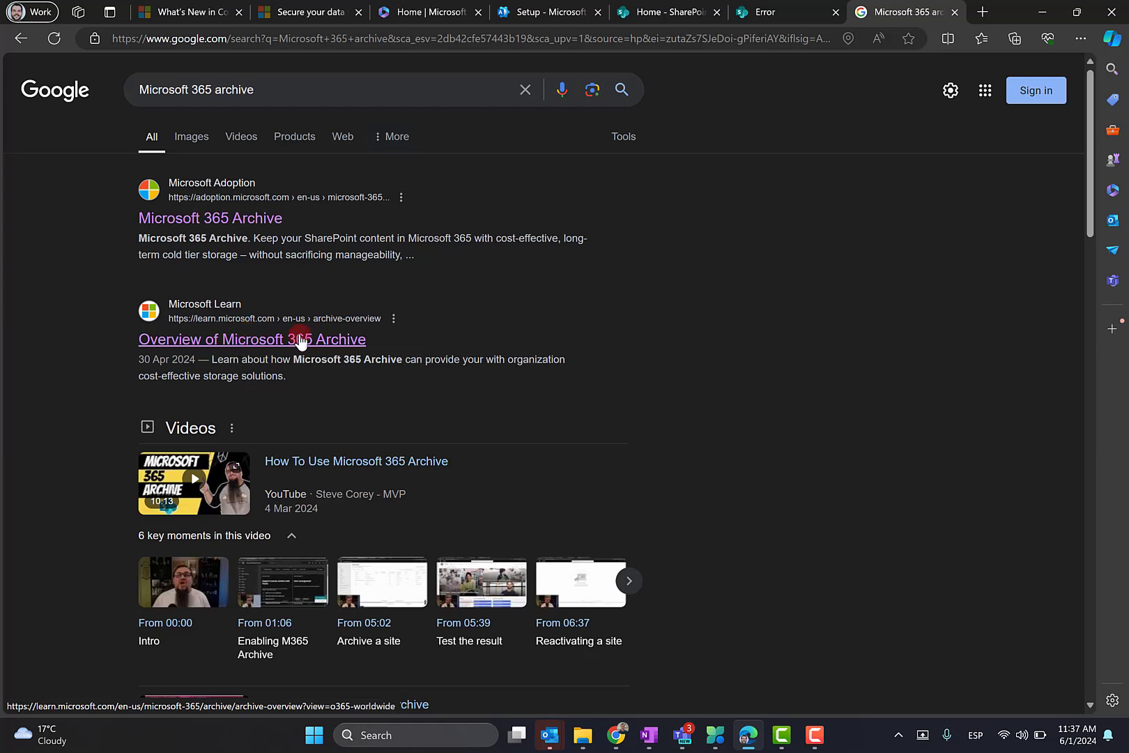
left_click(329, 338)
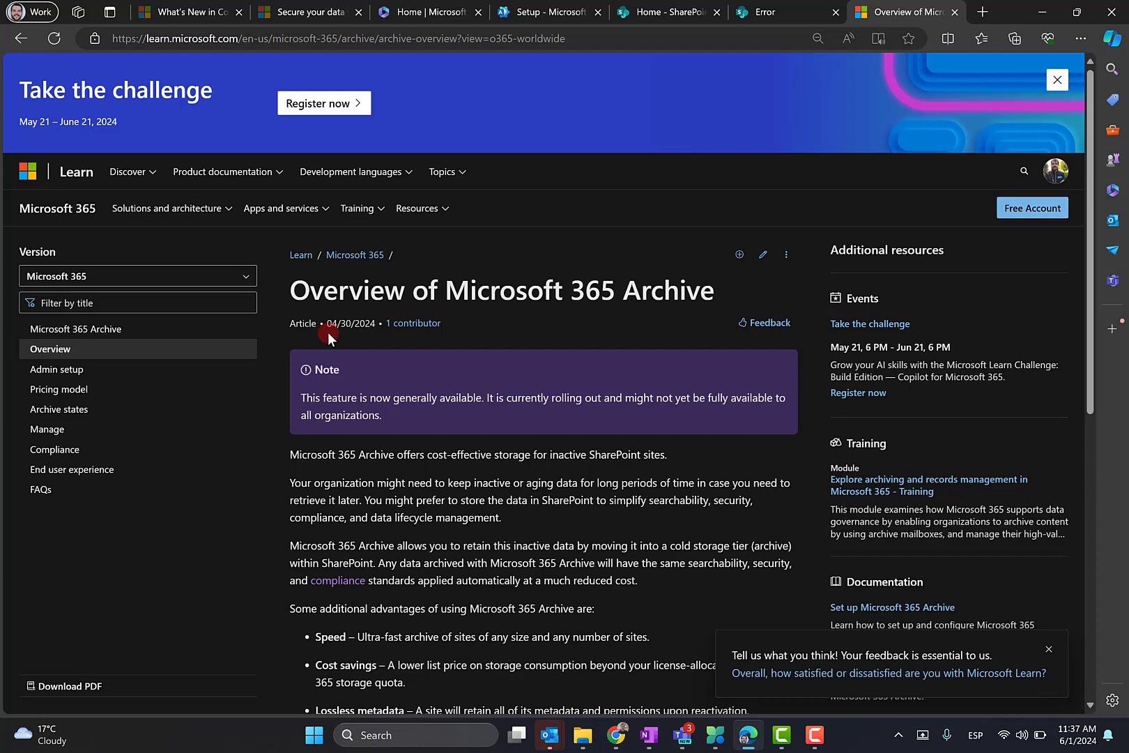
- Open the Microsoft 365 Archive pricing model article and highlight the key takeaway about reactivating 30% of data under Cost savings, through "twice a year"
left_click(55, 392)
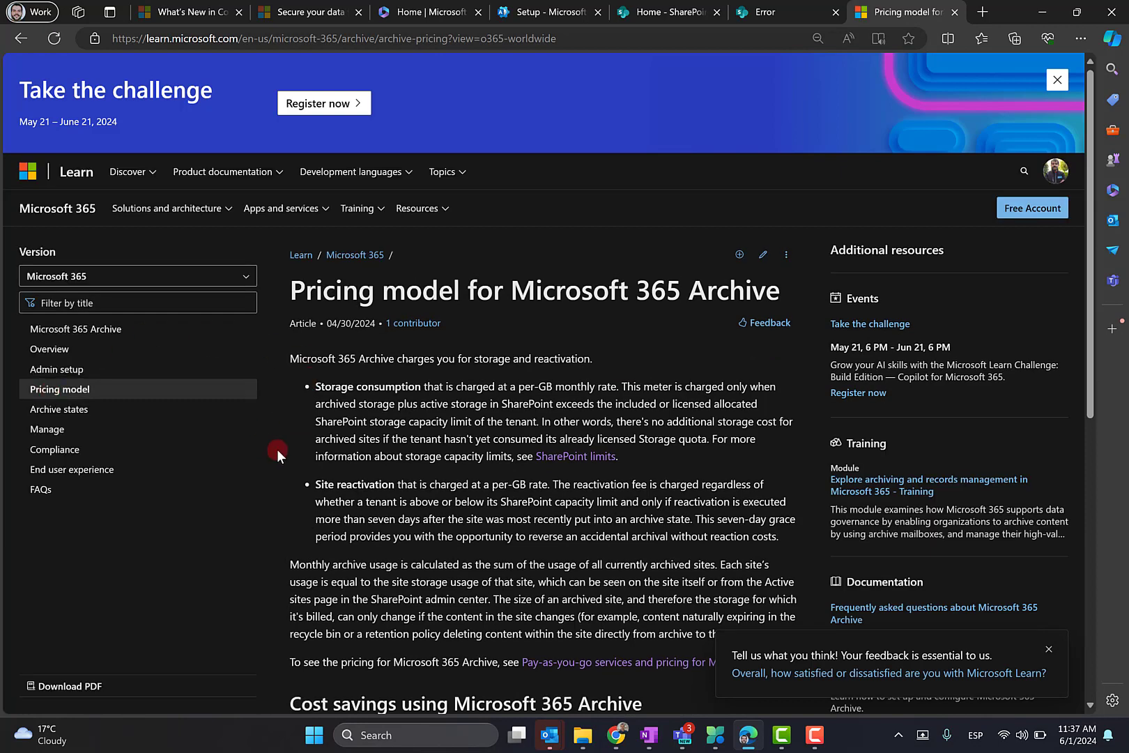
scroll(356, 457, "down", 1)
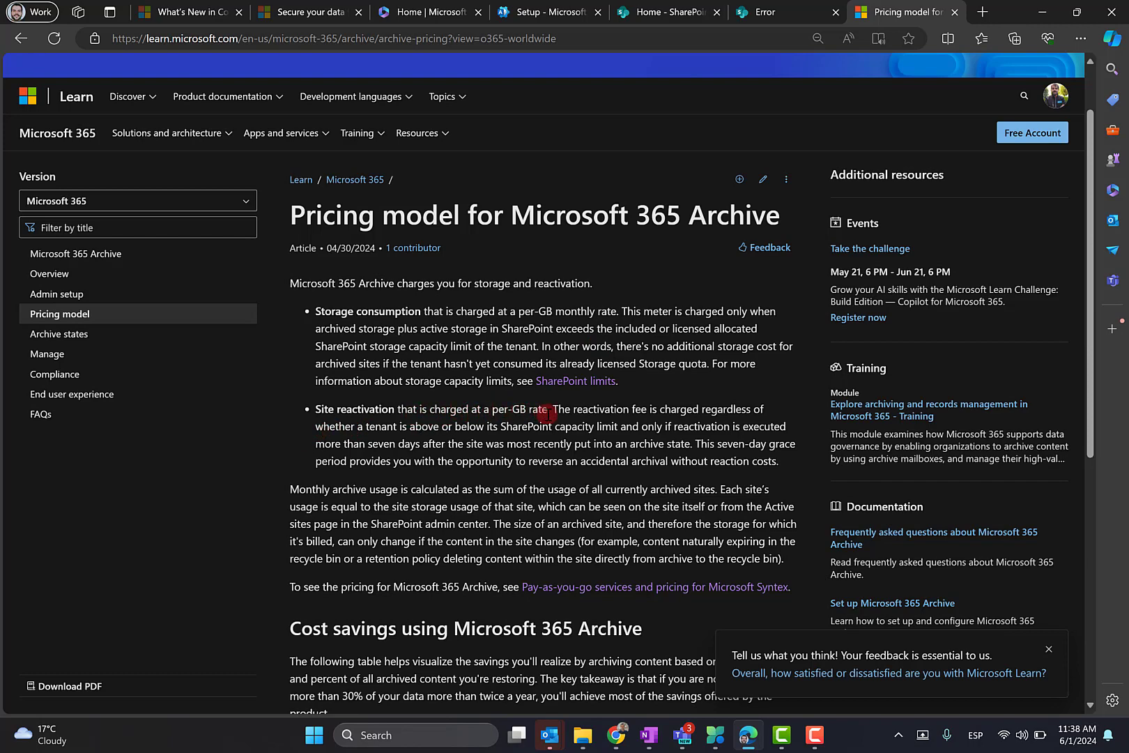
scroll(537, 426, "down", 1)
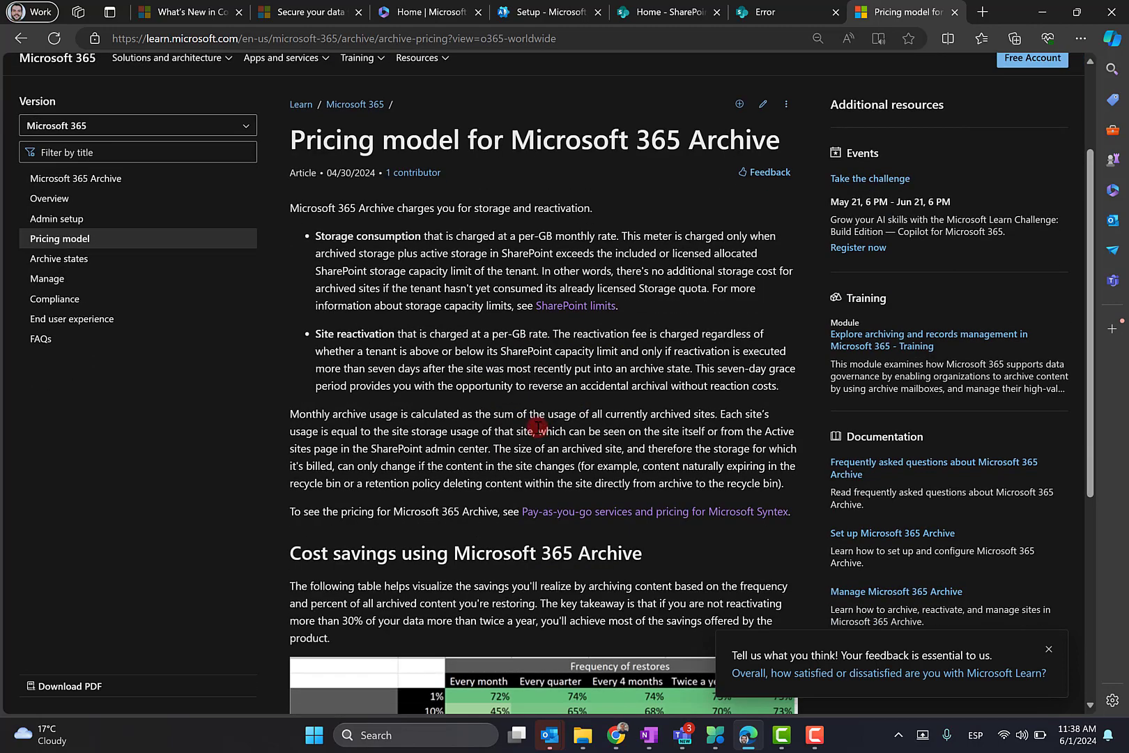
scroll(538, 426, "down", 2)
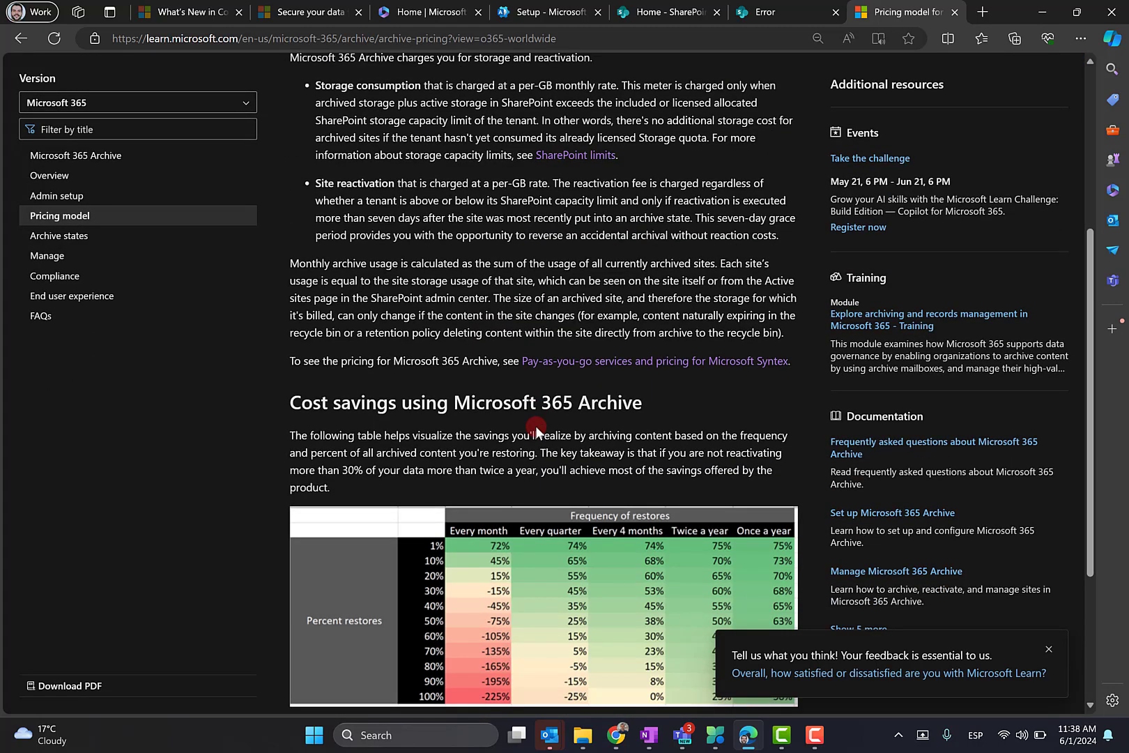
scroll(535, 426, "up", 1)
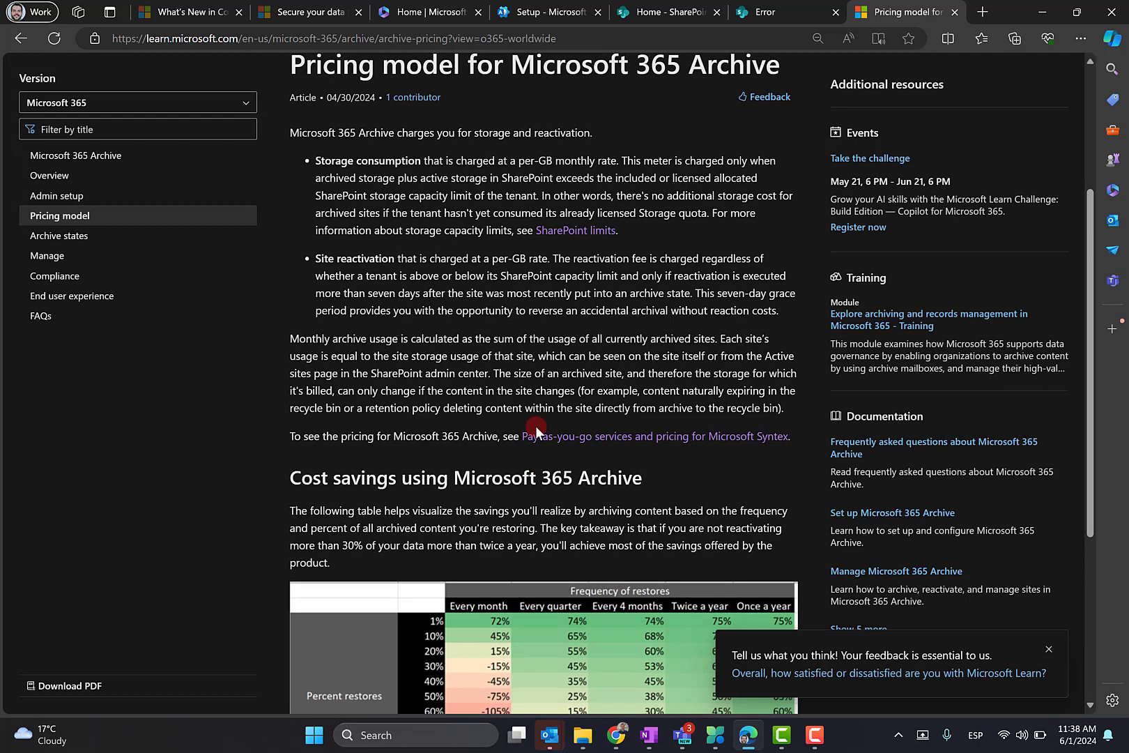
scroll(535, 426, "down", 2)
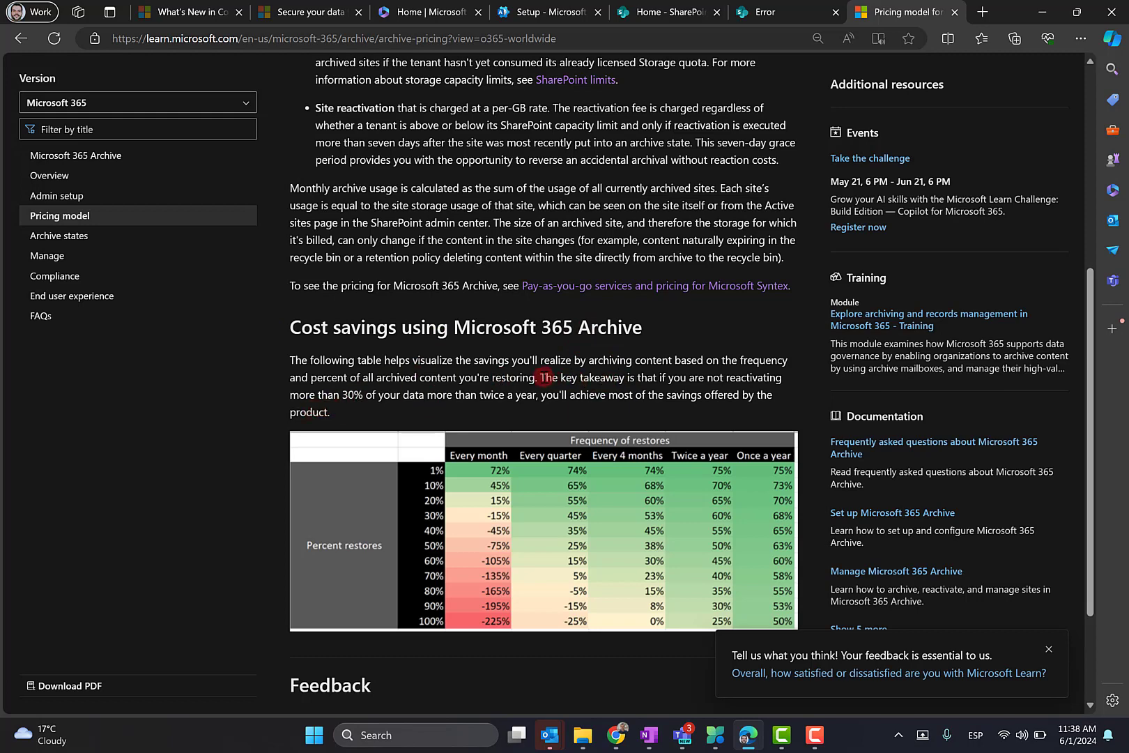
left_click_drag(545, 377, 775, 380)
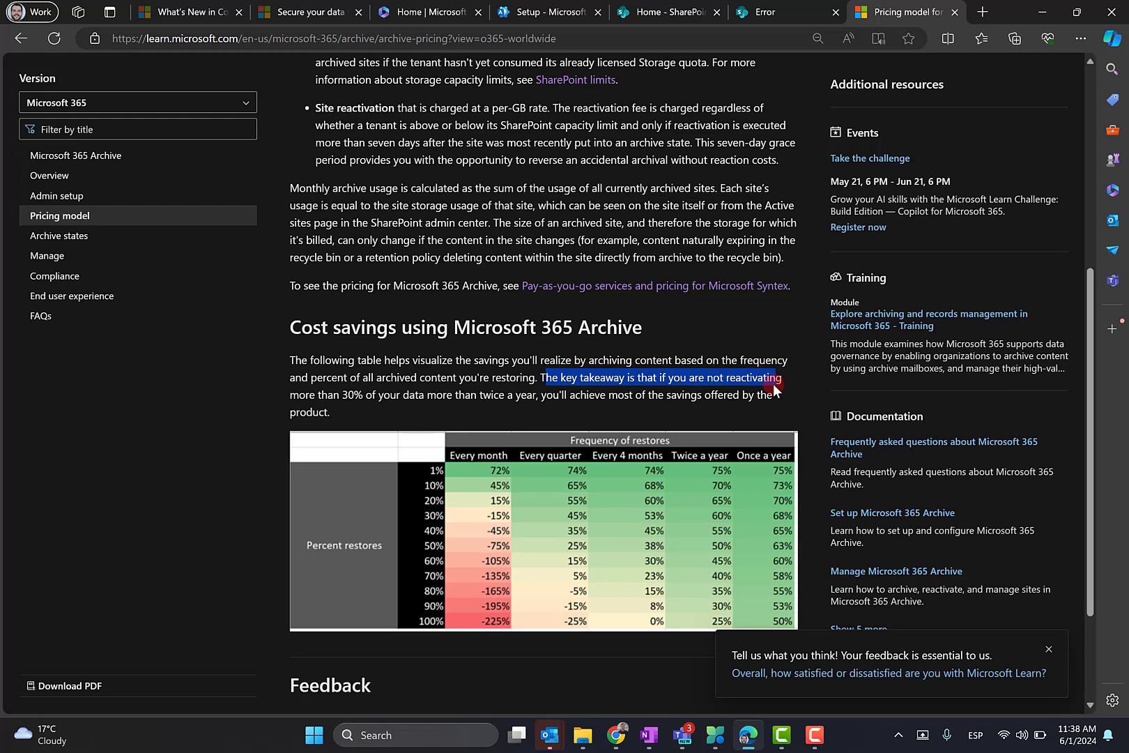
left_click_drag(773, 384, 536, 399)
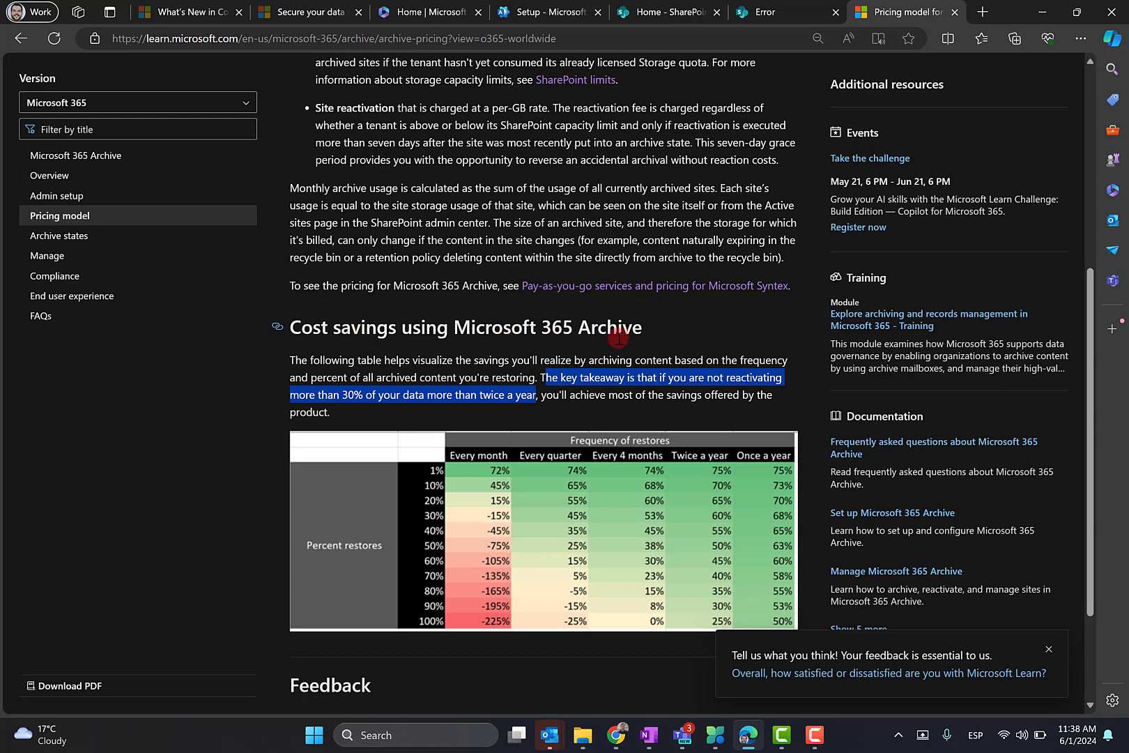
- Open the Archive states article and highlight the "Recently Archived" state in the table of allowed operations
left_click(56, 237)
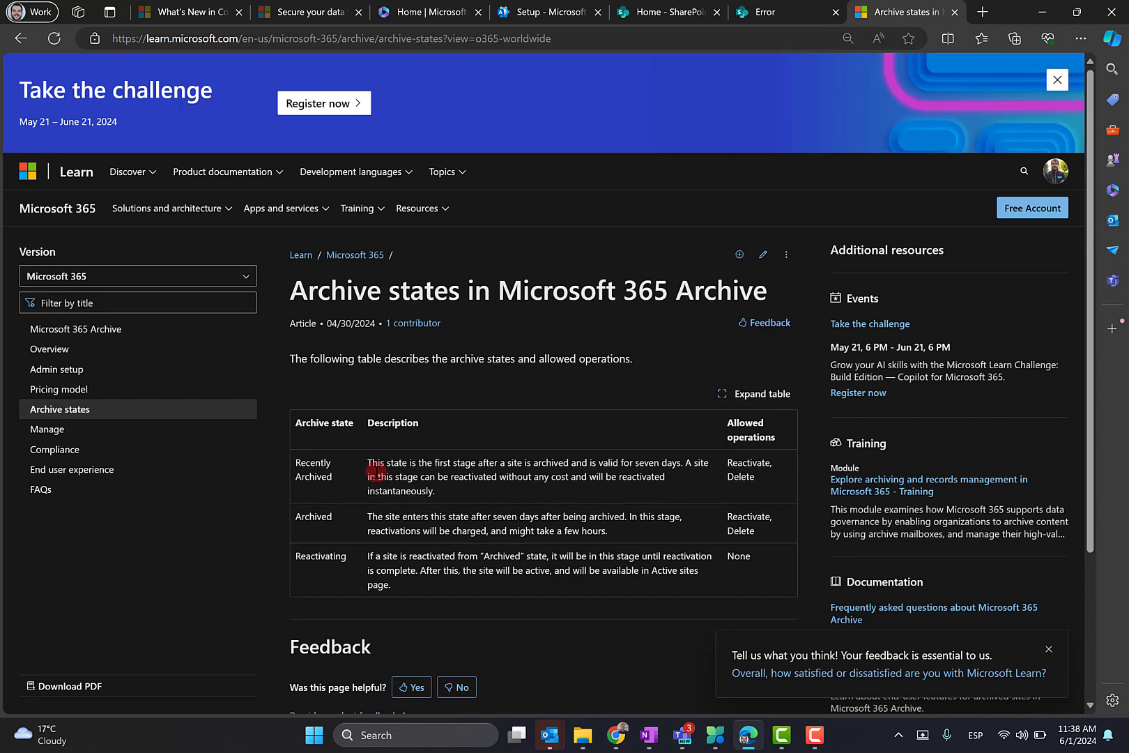
scroll(320, 436, "down", 1)
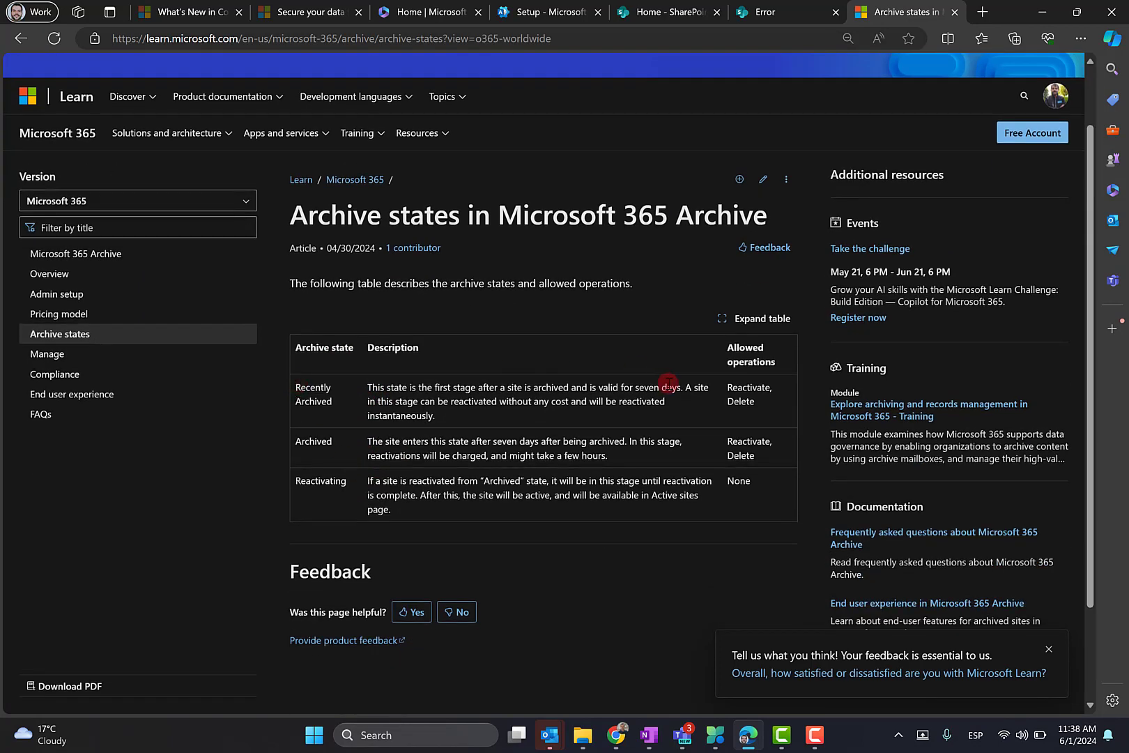
scroll(481, 441, "down", 1)
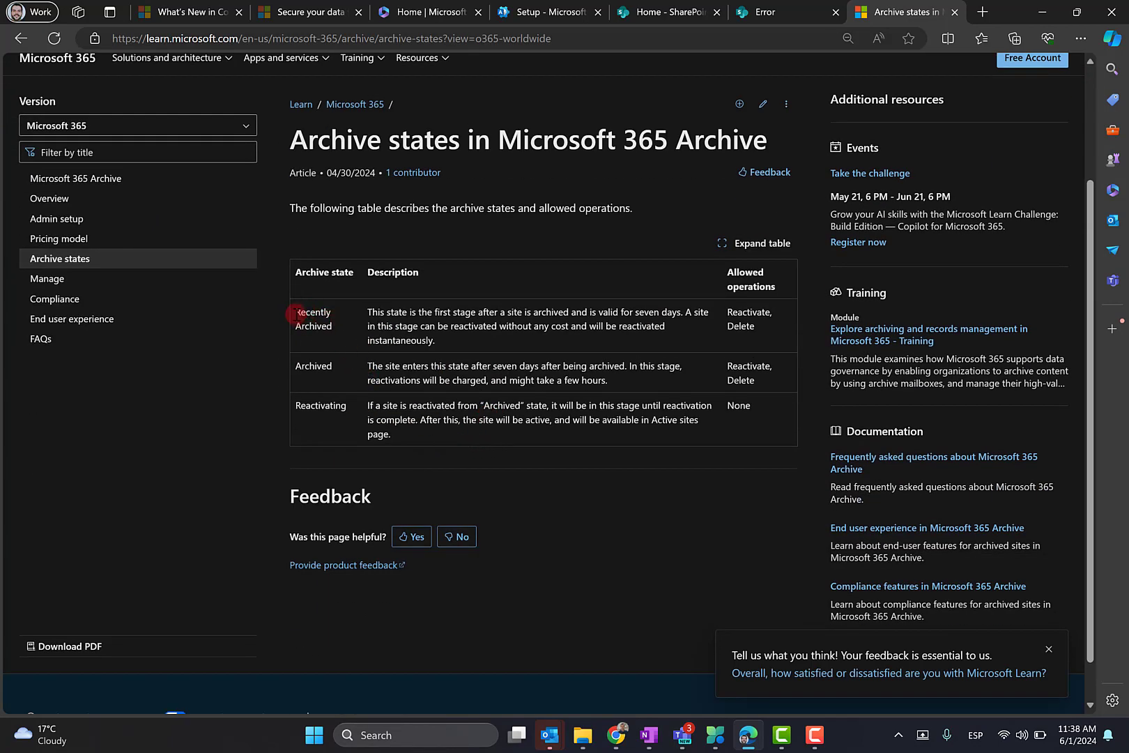
left_click_drag(293, 310, 347, 330)
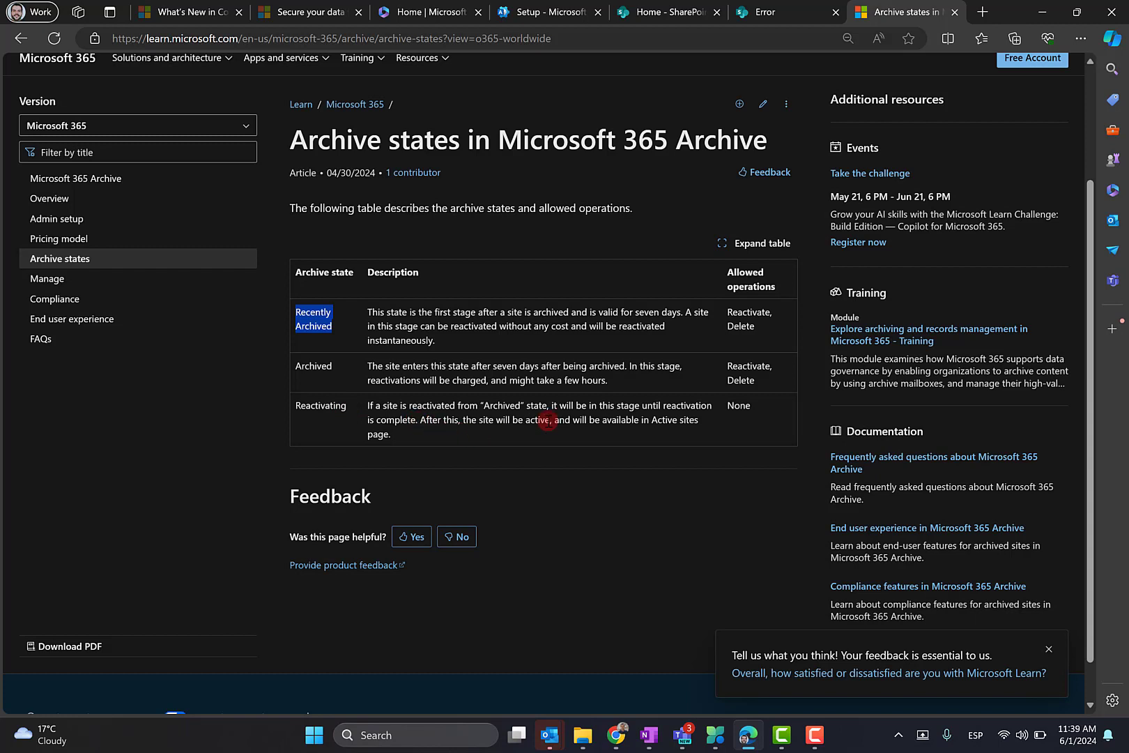
- Open the Compliance features article and read through the data promises and compliance elements down to Permissions and access policies
left_click(57, 301)
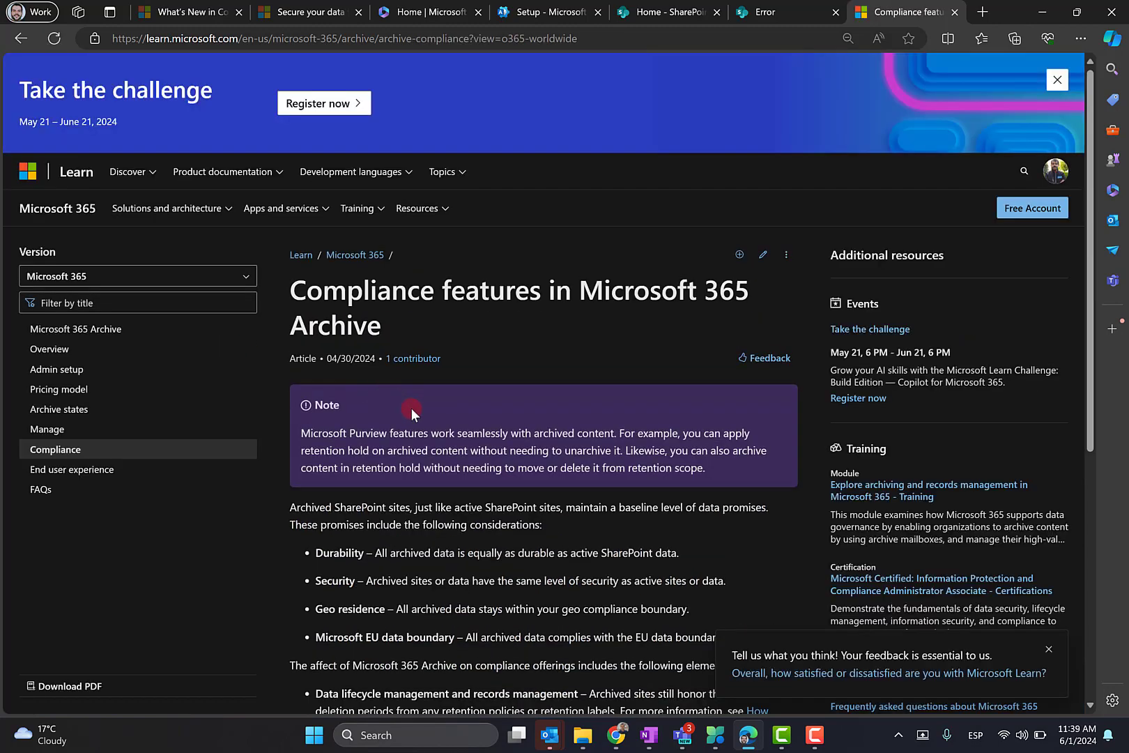
scroll(350, 411, "down", 1)
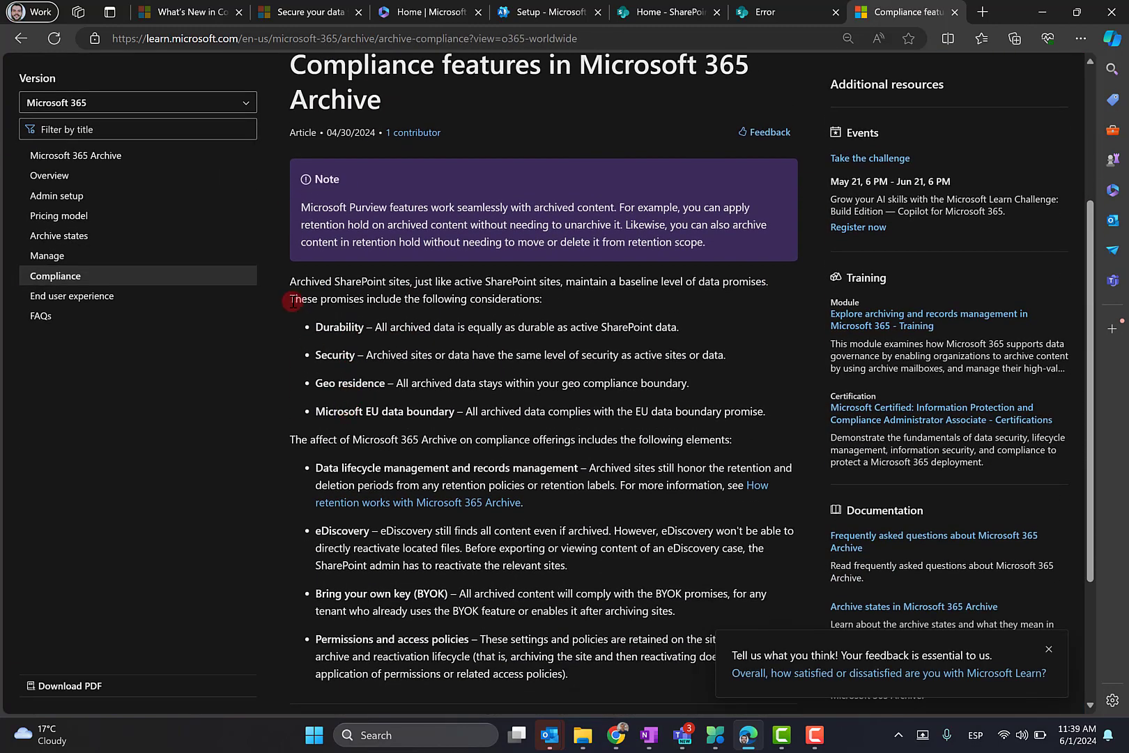
scroll(308, 420, "down", 2)
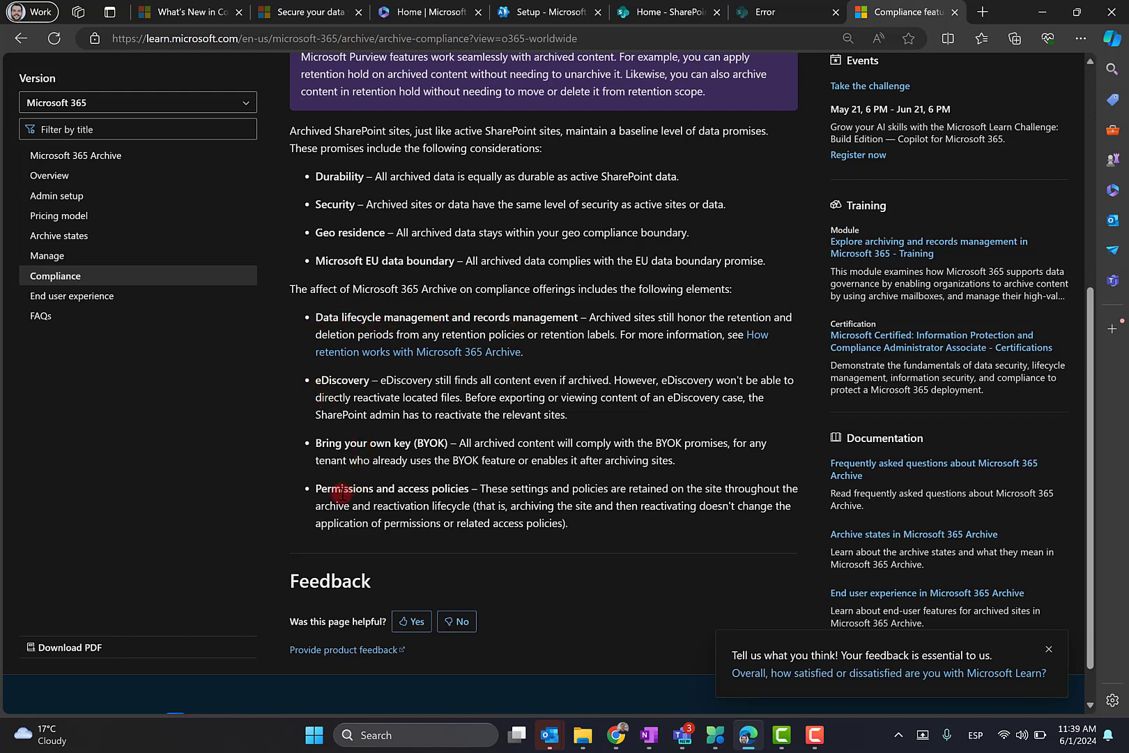
scroll(310, 459, "down", 1)
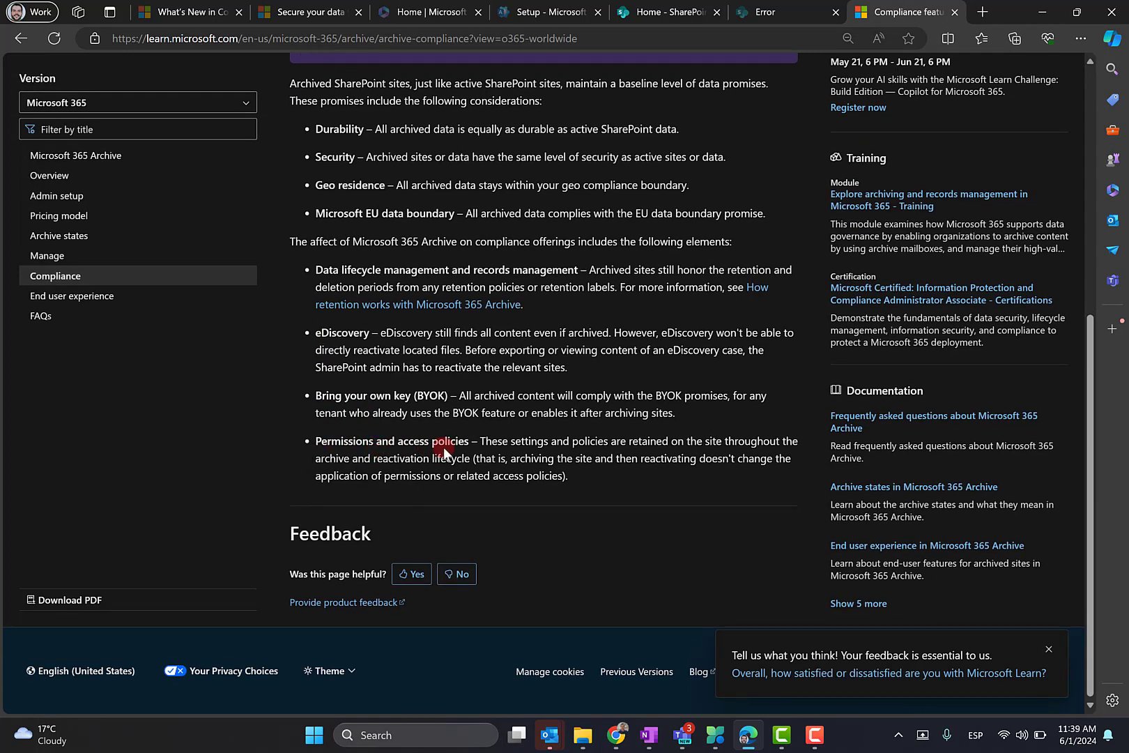
- Open the End user experience article and review the archived-site message and the custom URL option set with -ArchiveRedirectUrl
left_click(85, 296)
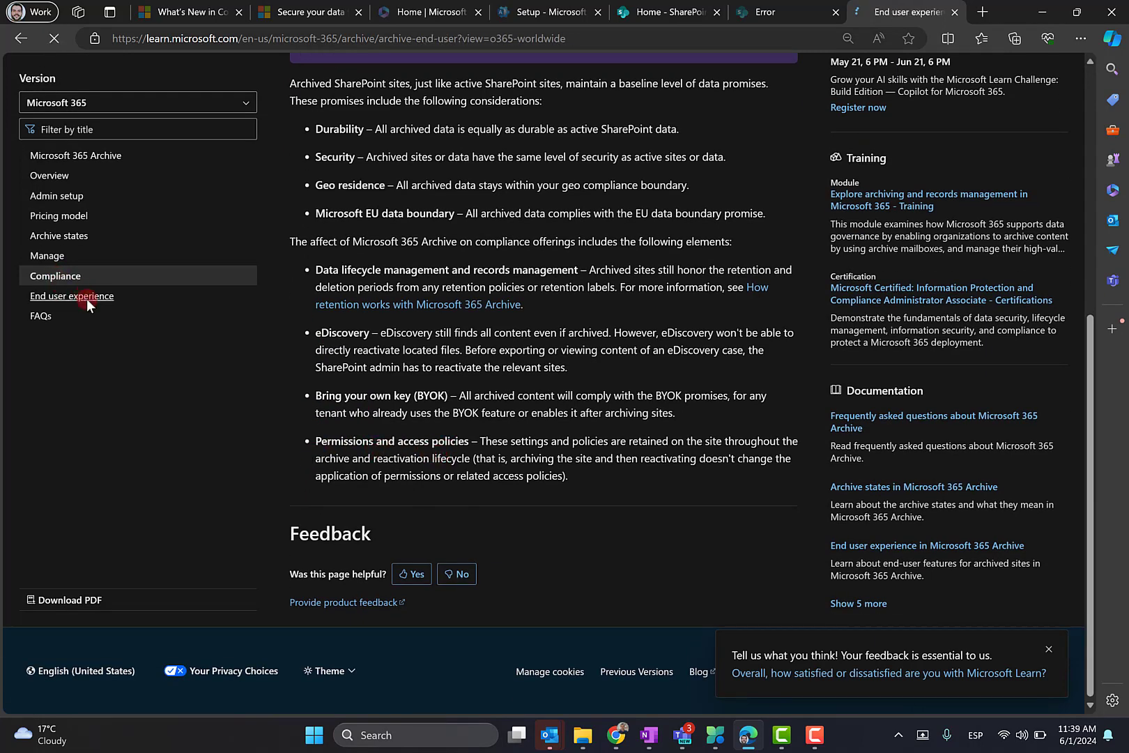
scroll(445, 339, "down", 1)
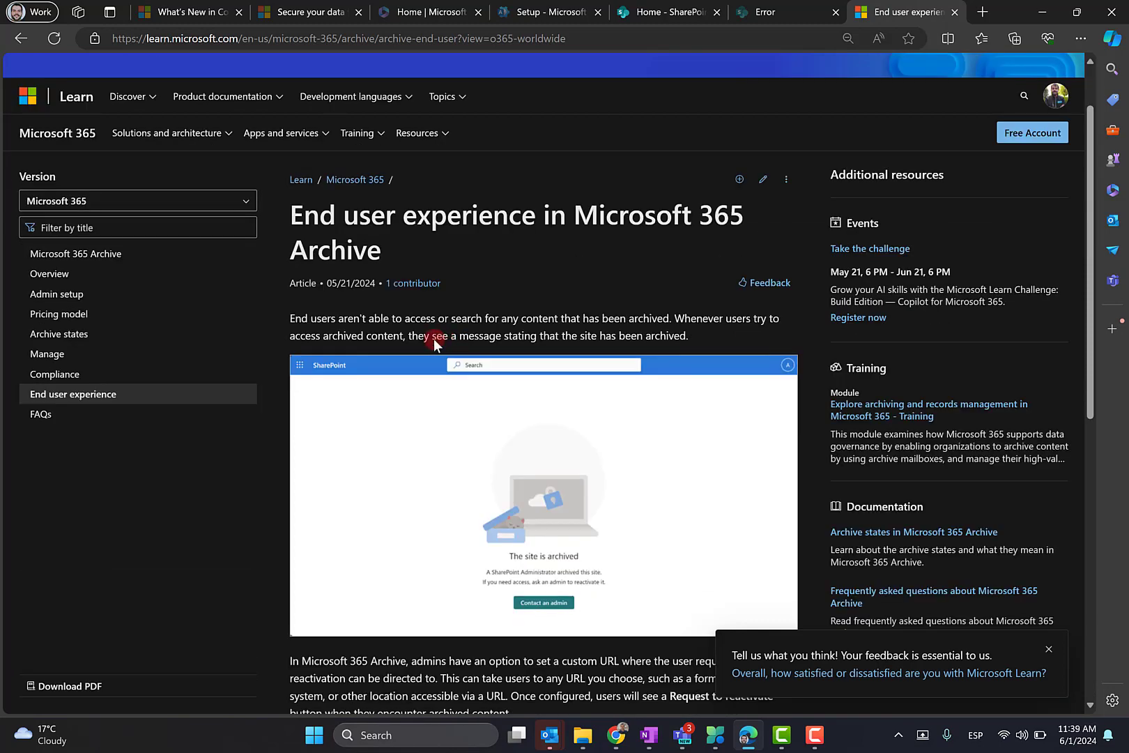
scroll(477, 361, "down", 2)
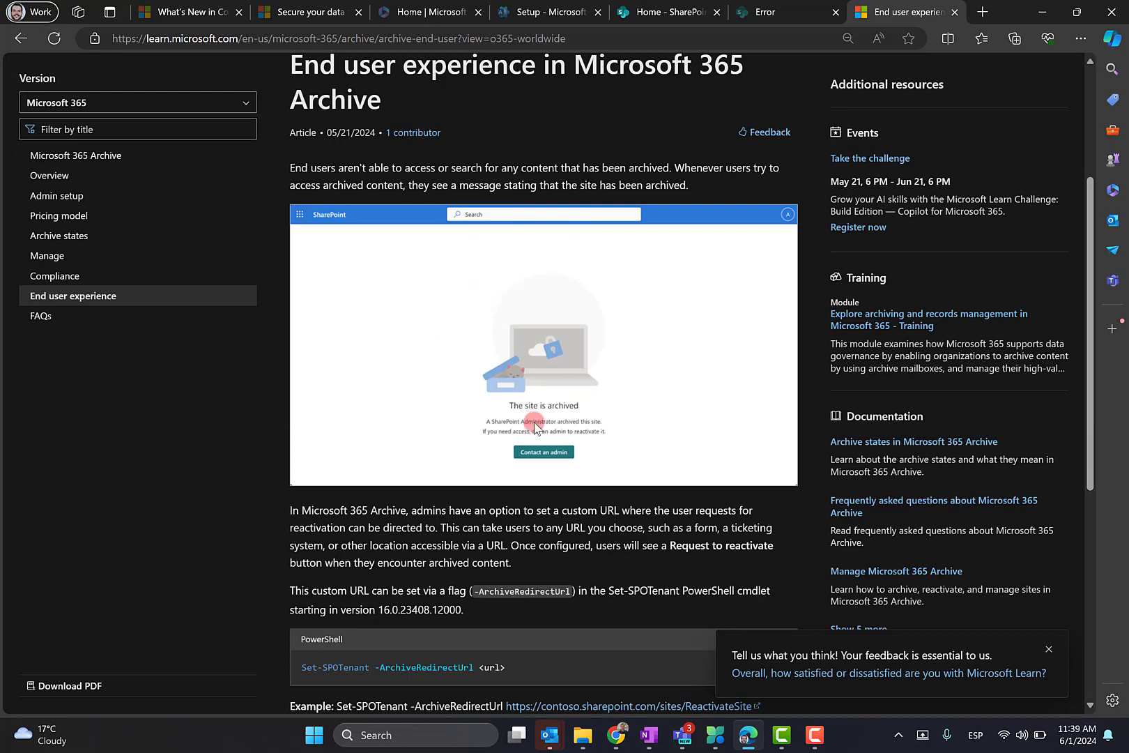
scroll(496, 428, "down", 1)
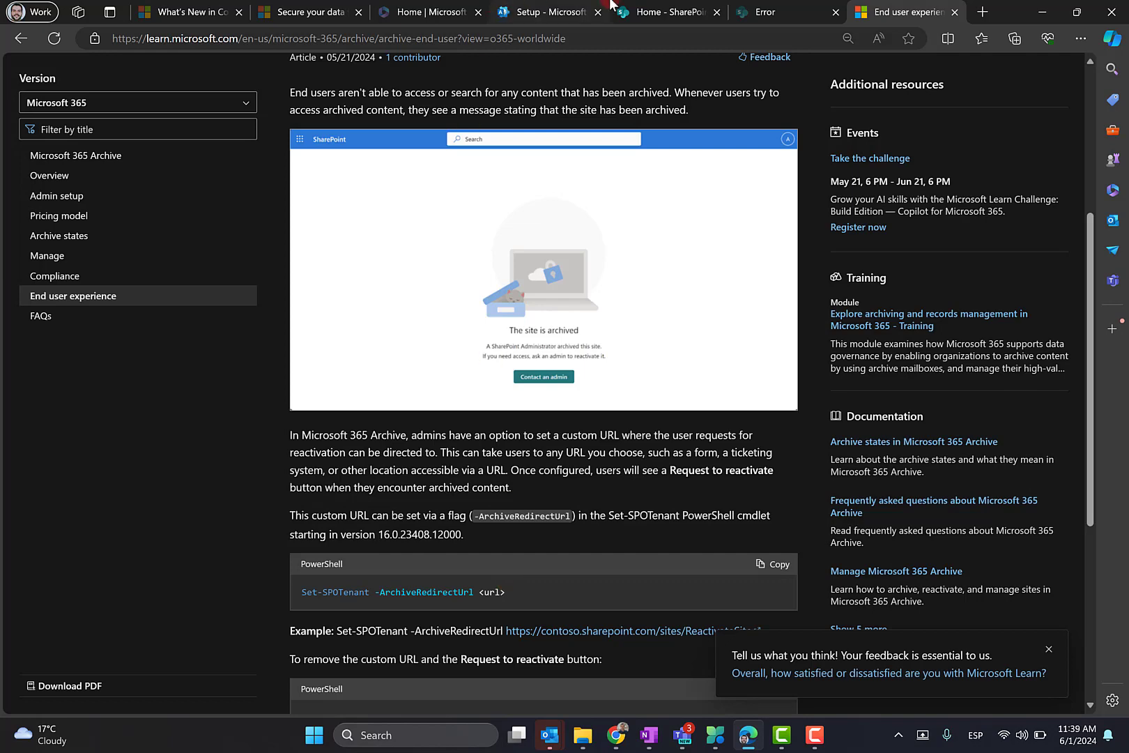
- Return to the SharePoint admin center and reactivate the archived MS Team - SharePoint Premium Demos site
left_click(666, 13)
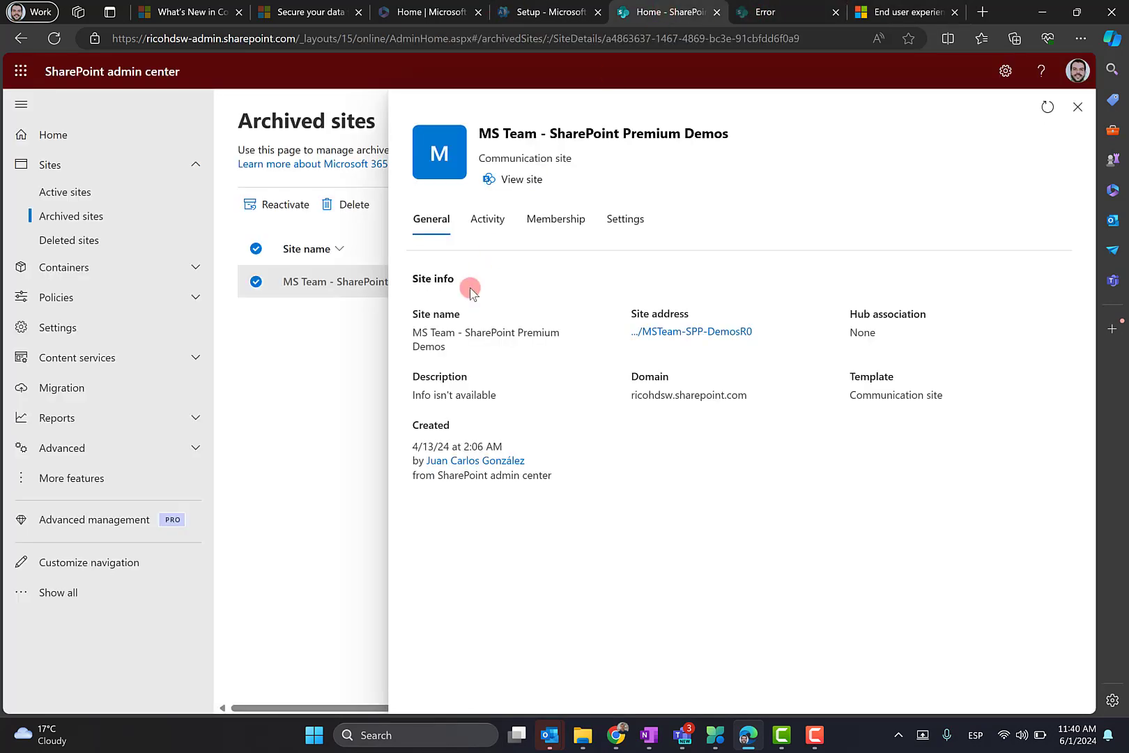
left_click(1077, 107)
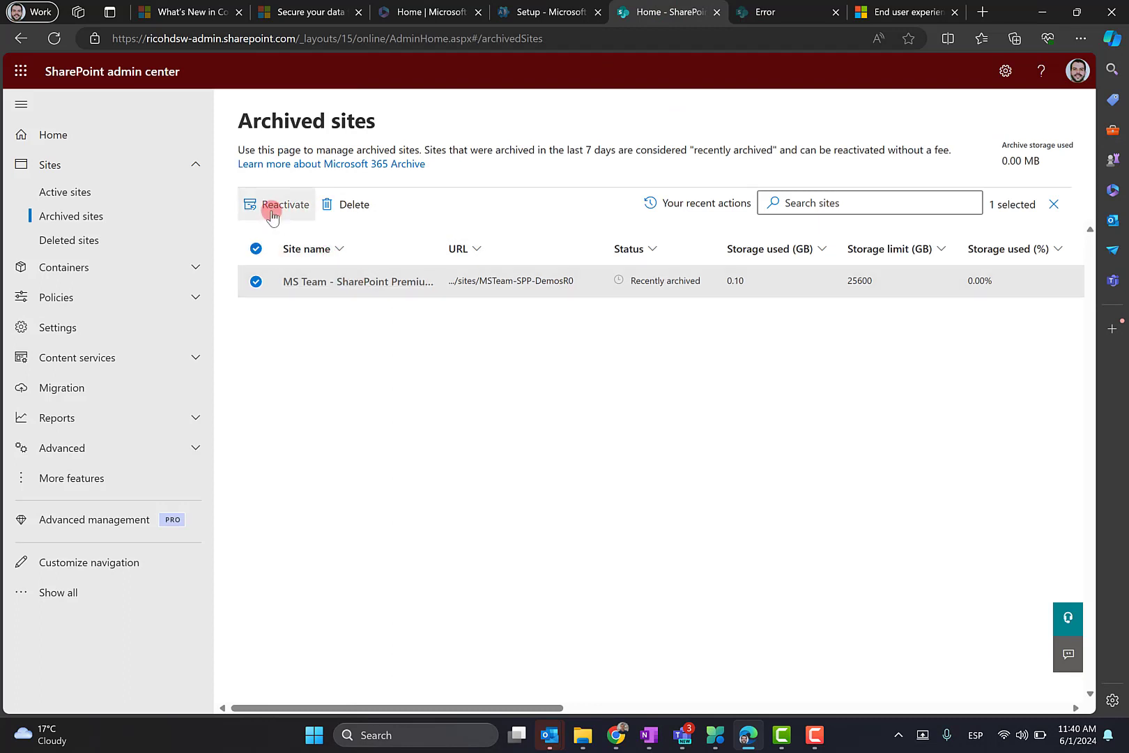
left_click(277, 205)
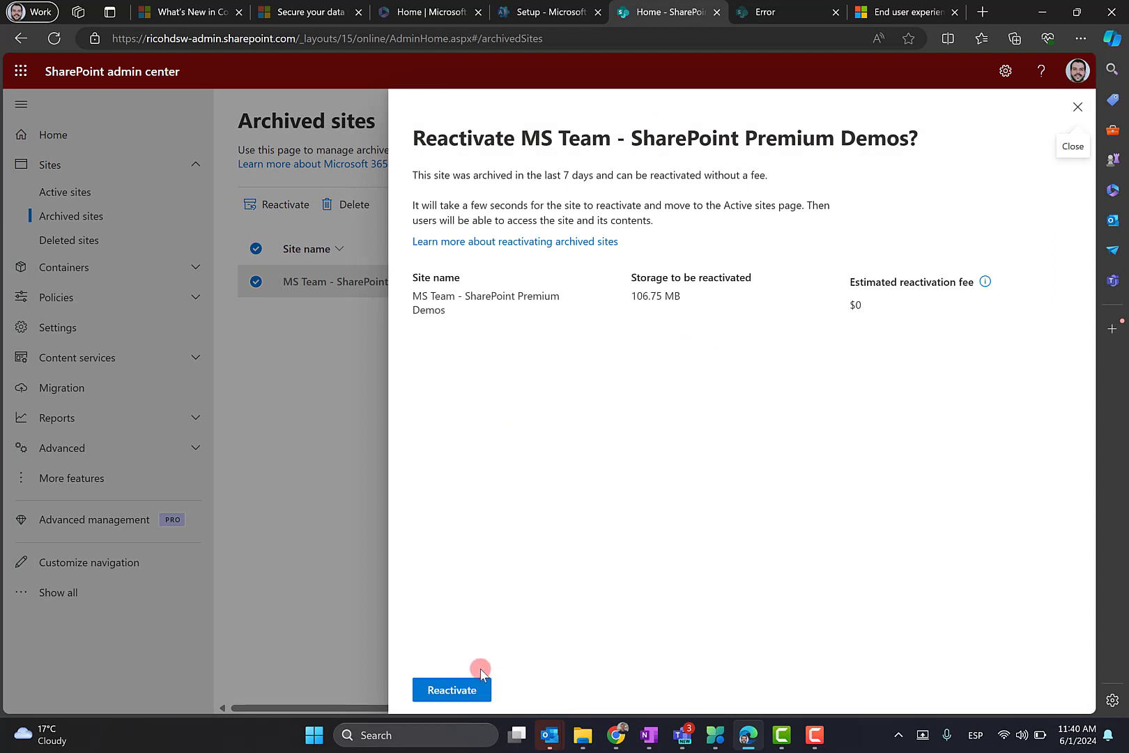
left_click(466, 689)
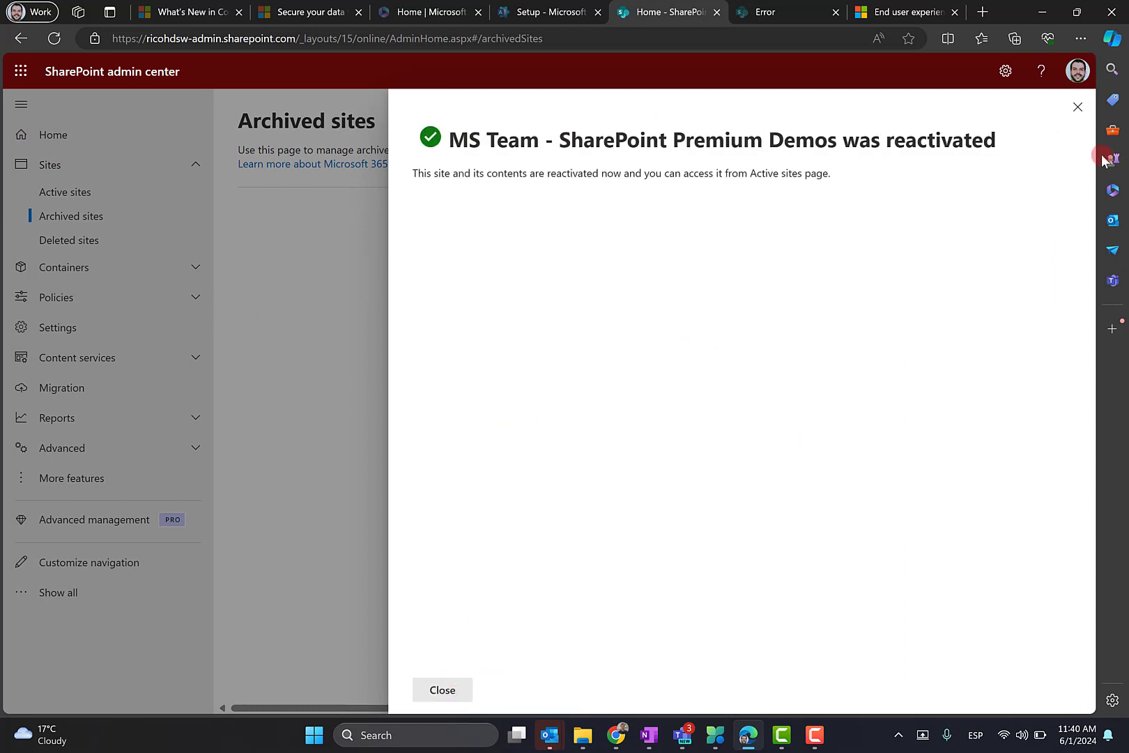
left_click(1077, 107)
- Search the active sites list for "prem"
left_click(91, 200)
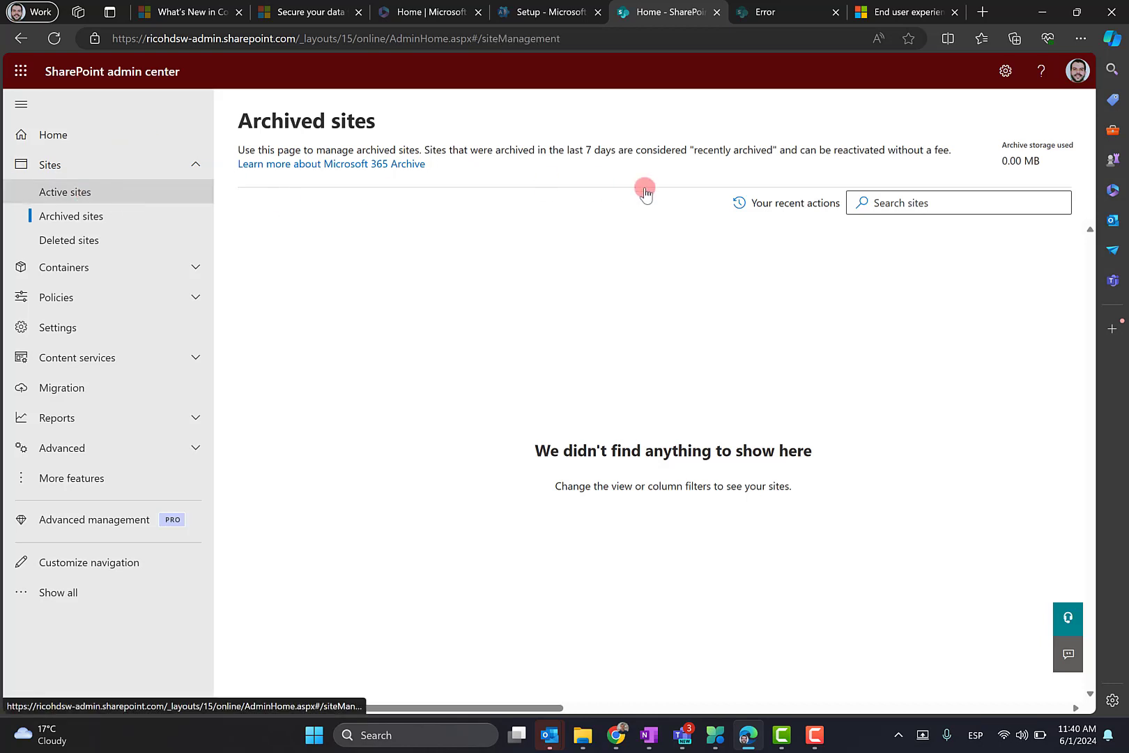
left_click(796, 203)
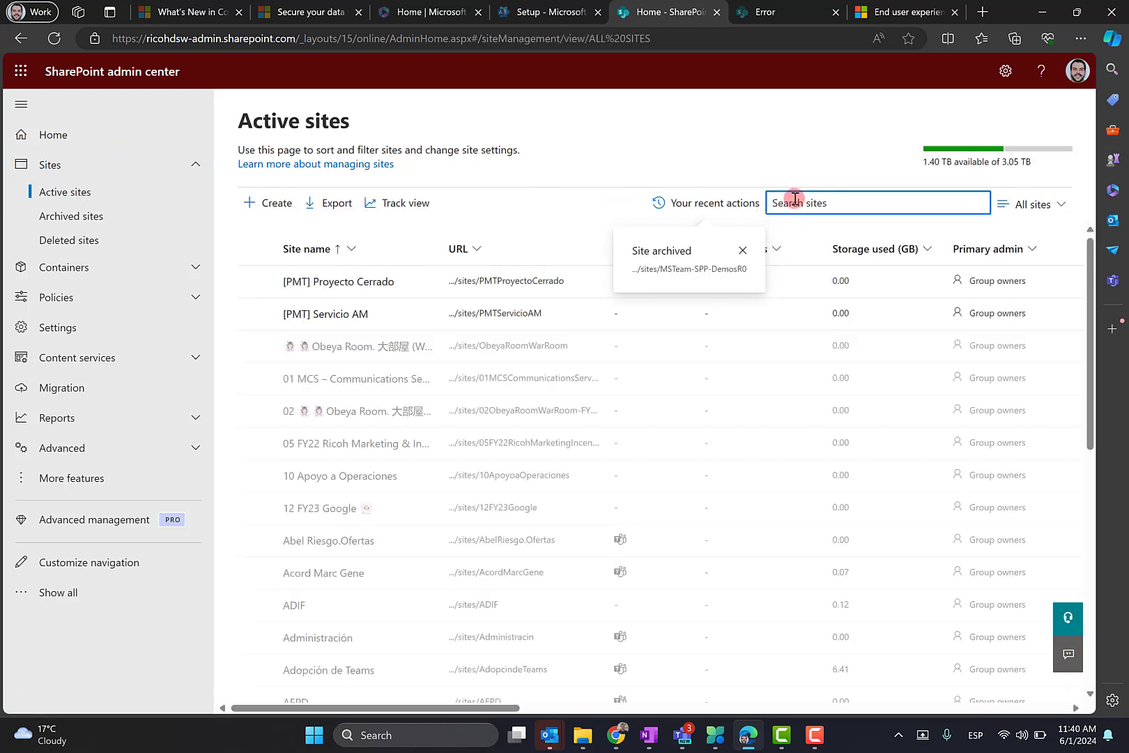
type("prem")
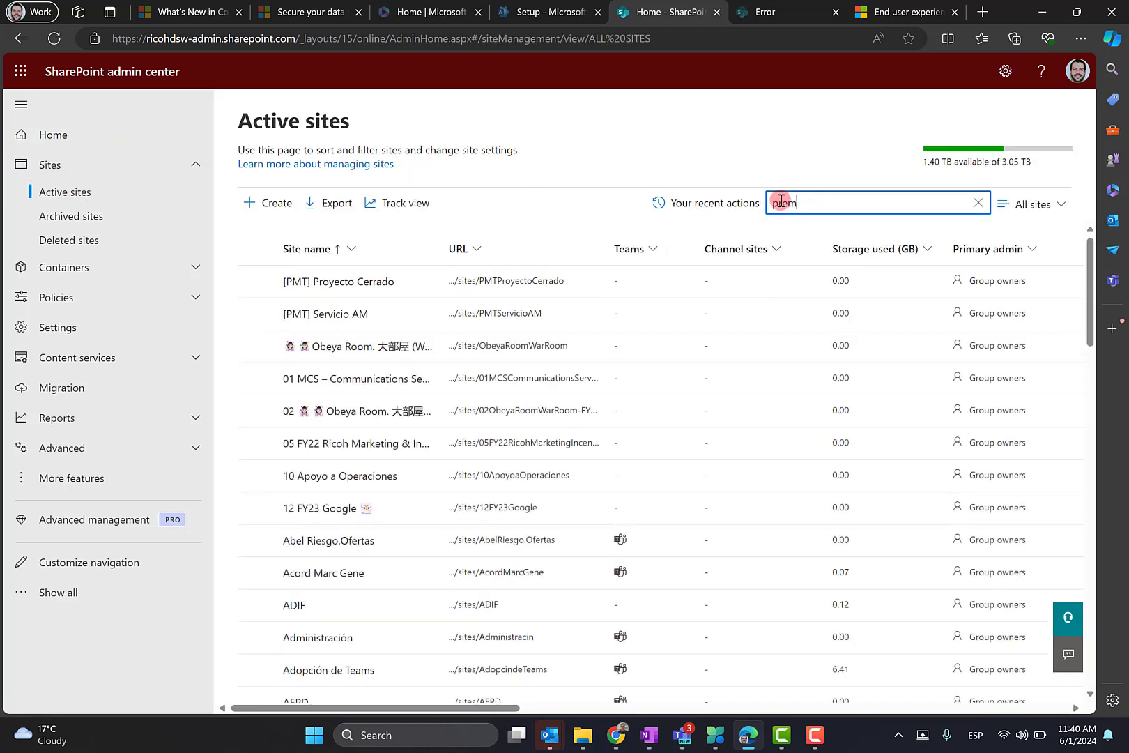